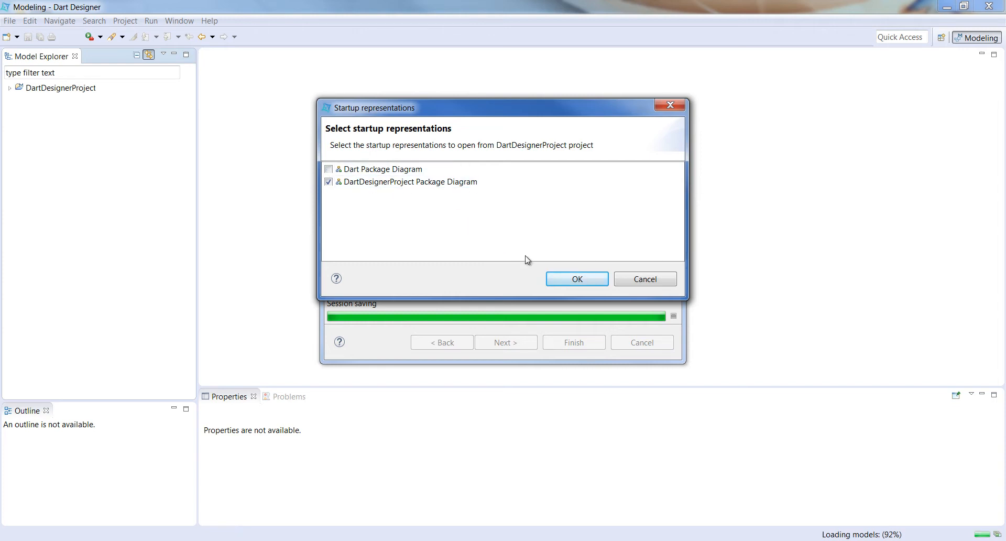
- Open the DartDesignerProject Package Diagram as the startup representation and expand project.aird down to its package diagrams
{"action": "left_click", "coordinate": [577, 279]}
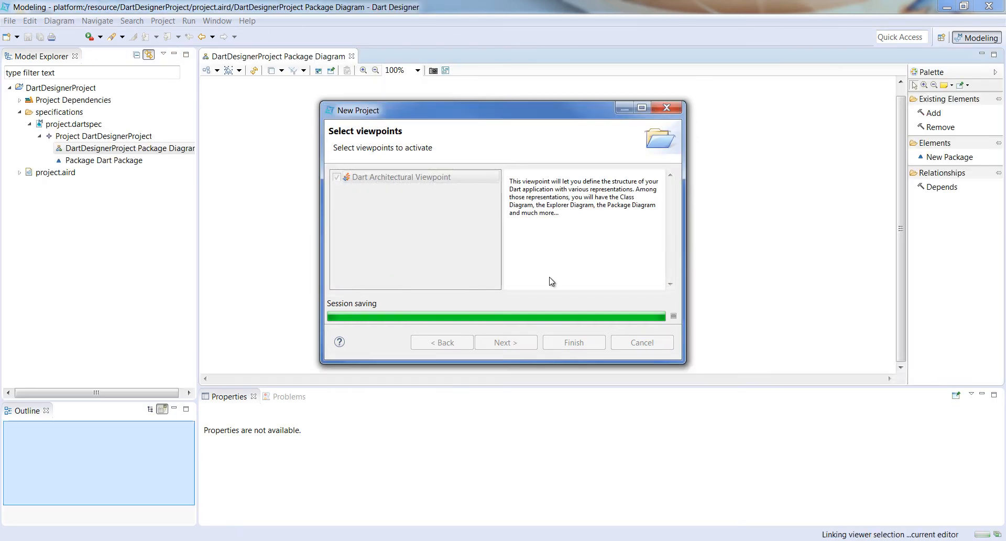
{"action": "left_click", "coordinate": [20, 172]}
{"action": "left_click", "coordinate": [29, 185]}
{"action": "left_click", "coordinate": [40, 196]}
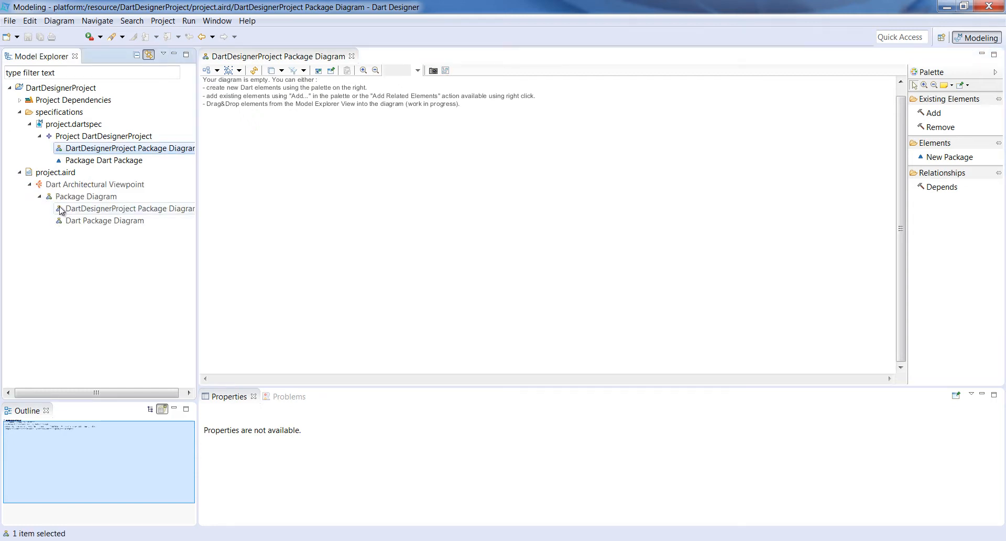
{"action": "left_click", "coordinate": [60, 209]}
{"action": "left_click", "coordinate": [258, 56]}
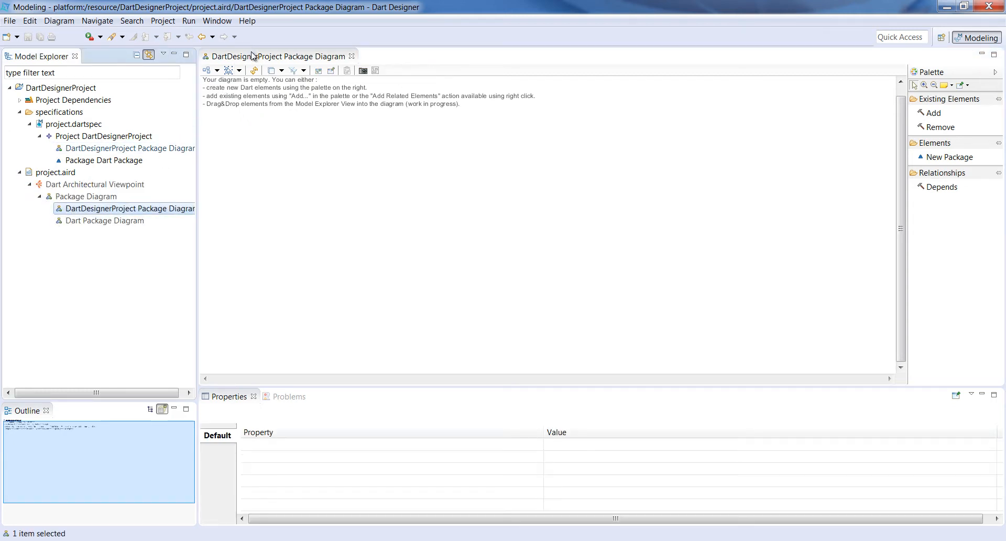
- Add the existing Dart Package element to the middle of the empty package diagram
{"action": "left_click", "coordinate": [933, 113]}
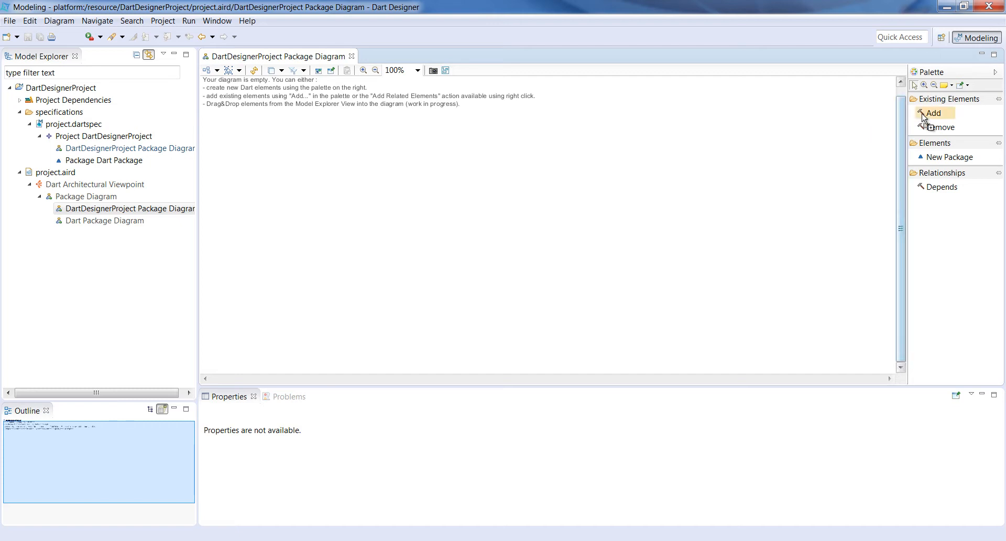
{"action": "left_click", "coordinate": [476, 176]}
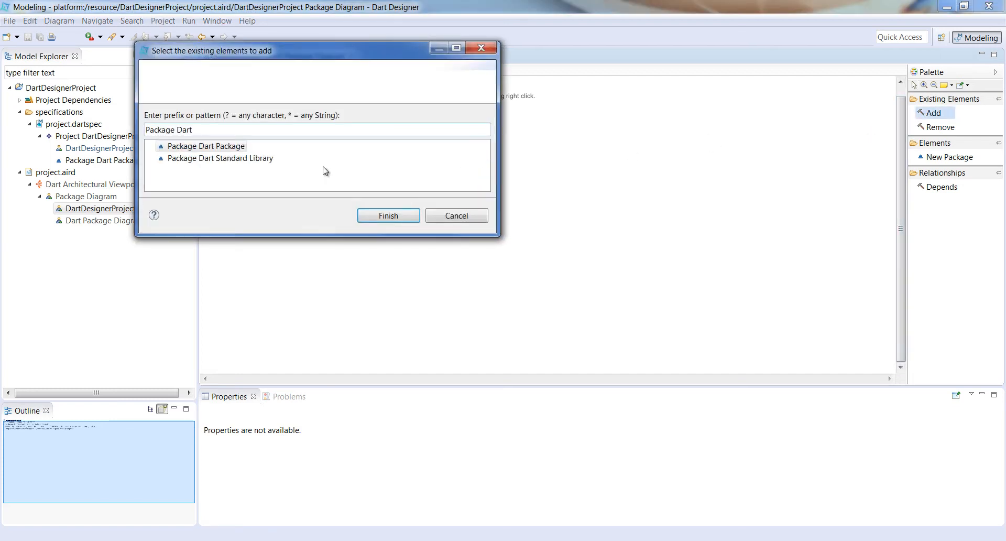
{"action": "left_click", "coordinate": [378, 214]}
{"action": "left_click", "coordinate": [380, 218]}
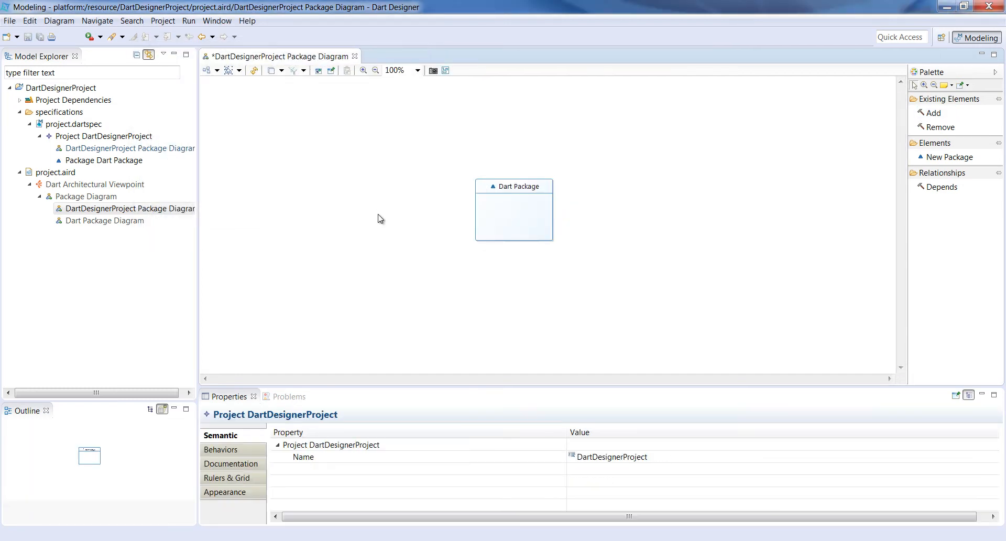
- Add the existing Dart Standard Library package to the right of Dart Package and save the diagram
{"action": "left_click", "coordinate": [933, 113]}
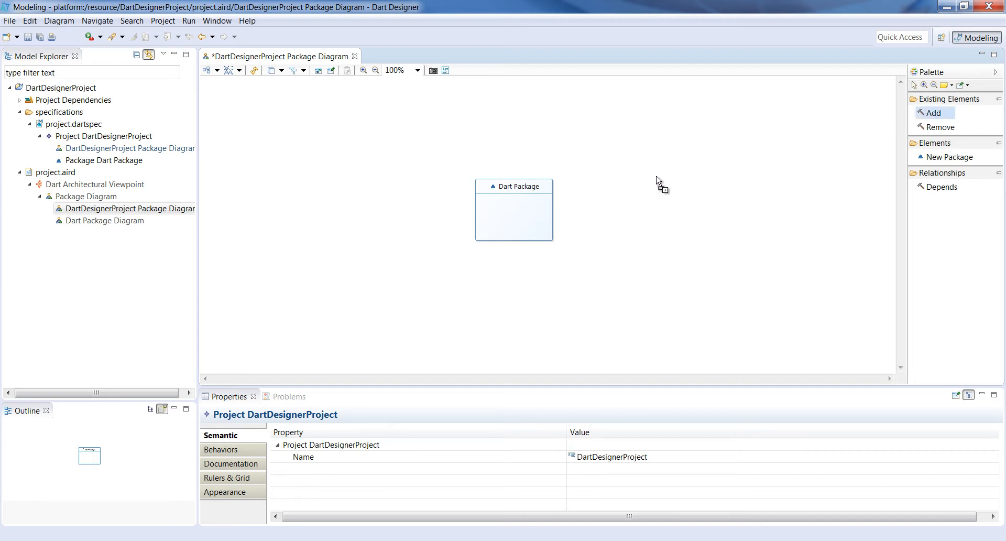
{"action": "left_click", "coordinate": [579, 175]}
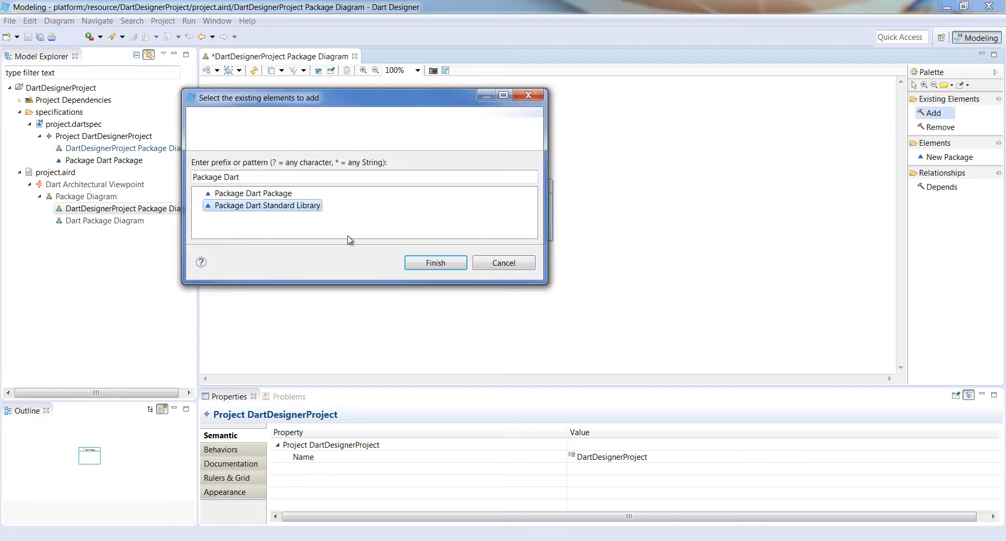
{"action": "left_click", "coordinate": [435, 263]}
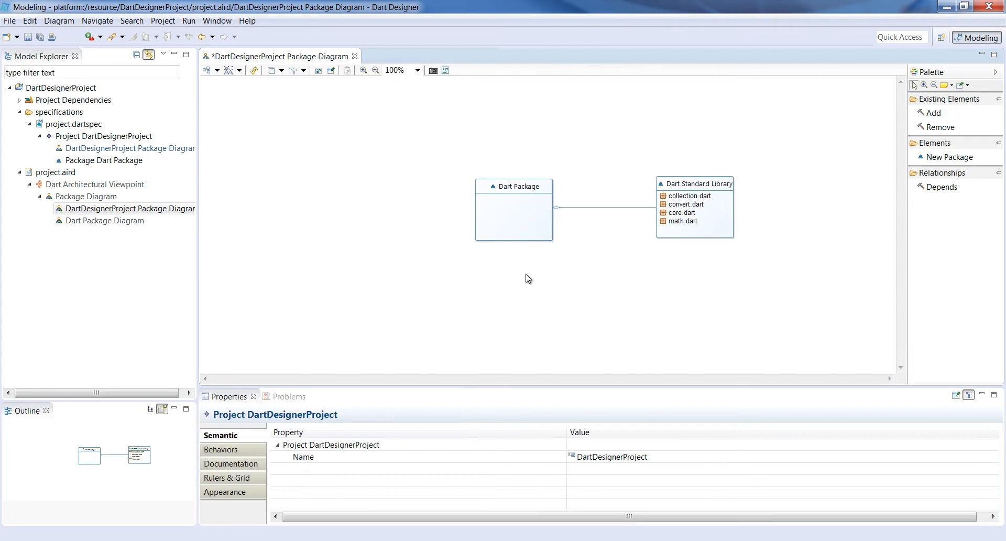
{"action": "left_click", "coordinate": [36, 39]}
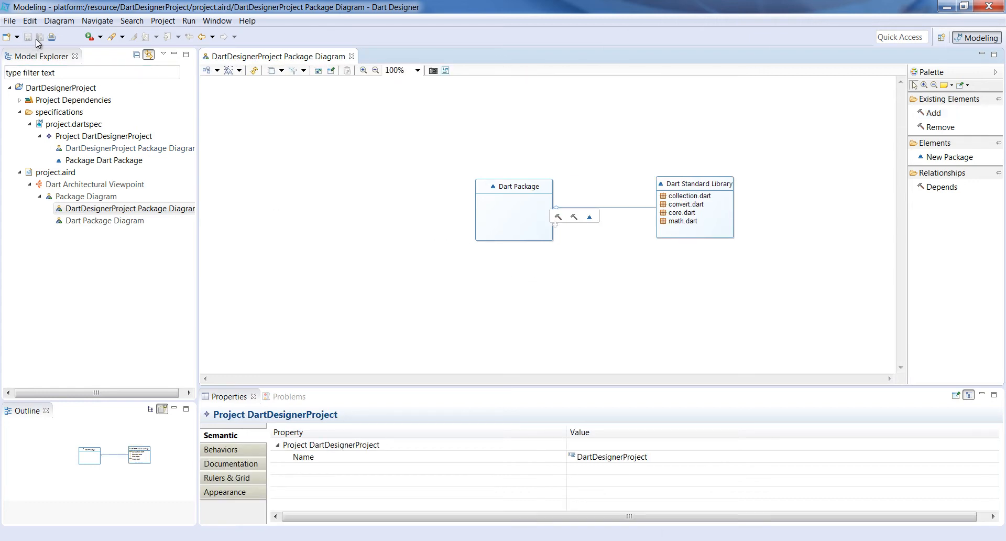
- Close the DartDesignerProject Package Diagram and reopen it from project.aird
{"action": "left_click", "coordinate": [351, 56]}
{"action": "double_click", "coordinate": [191, 210]}
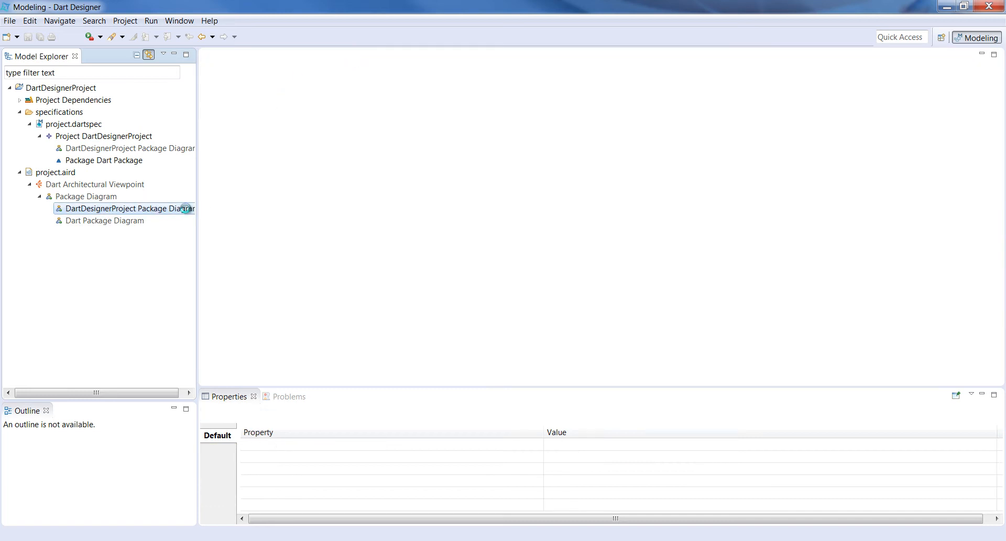
{"action": "left_click", "coordinate": [335, 214]}
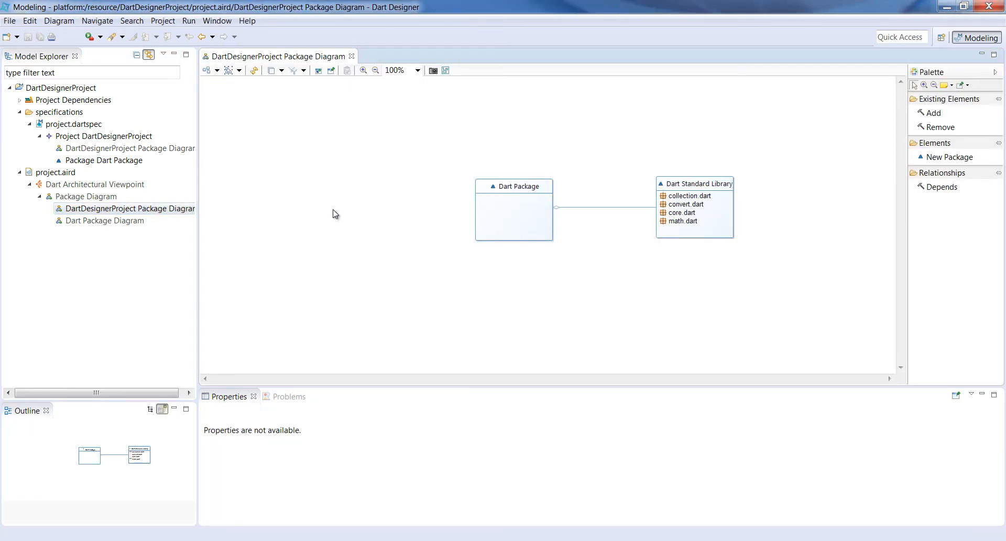
- Create a new Class Diagram detail representation for Dart Package, keeping the suggested name
{"action": "left_click", "coordinate": [486, 217]}
{"action": "right_click", "coordinate": [486, 216]}
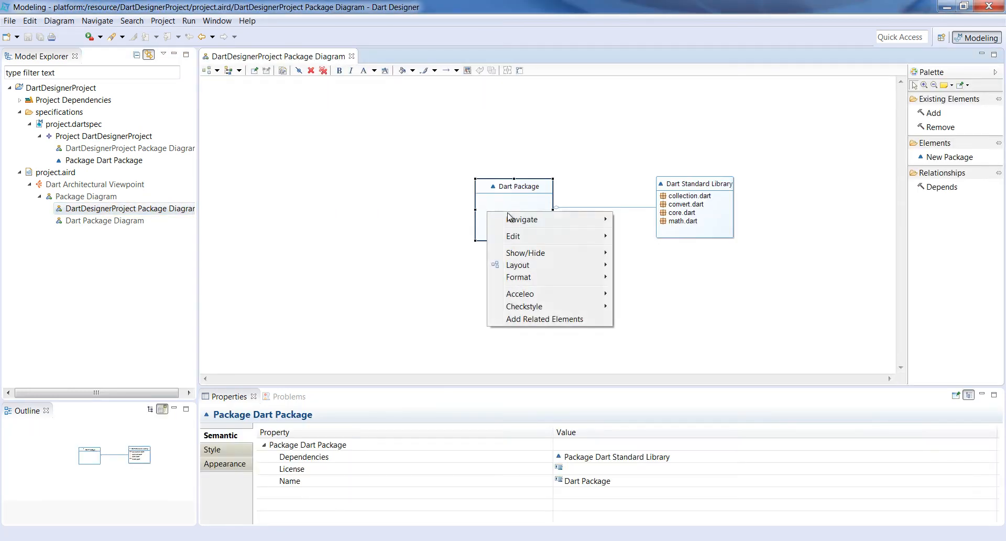
{"action": "mouse_move", "coordinate": [517, 220]}
{"action": "left_click", "coordinate": [672, 230]}
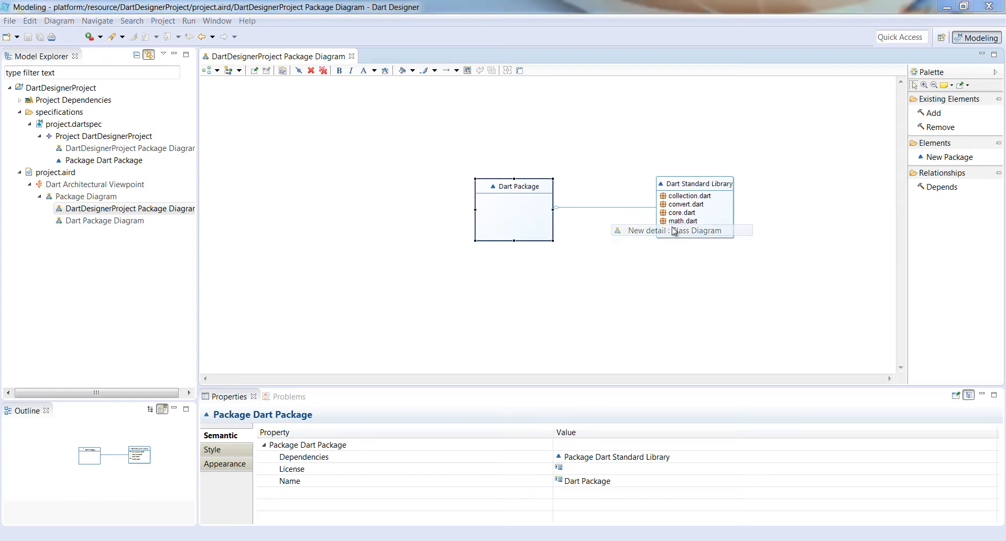
{"action": "left_click", "coordinate": [586, 303]}
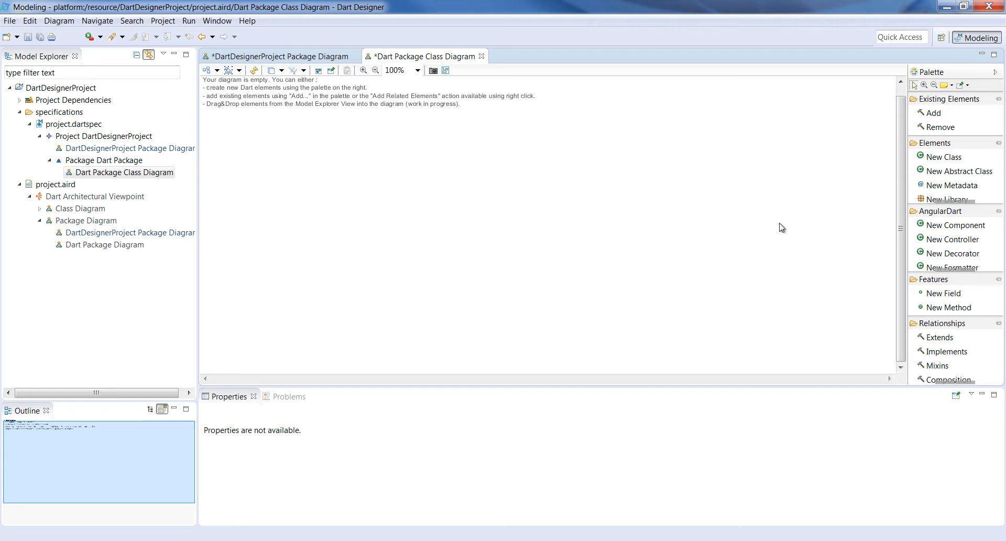
- Place an abstract class in the class diagram and three regular classes side by side below it
{"action": "left_click", "coordinate": [937, 172]}
{"action": "left_click", "coordinate": [334, 157]}
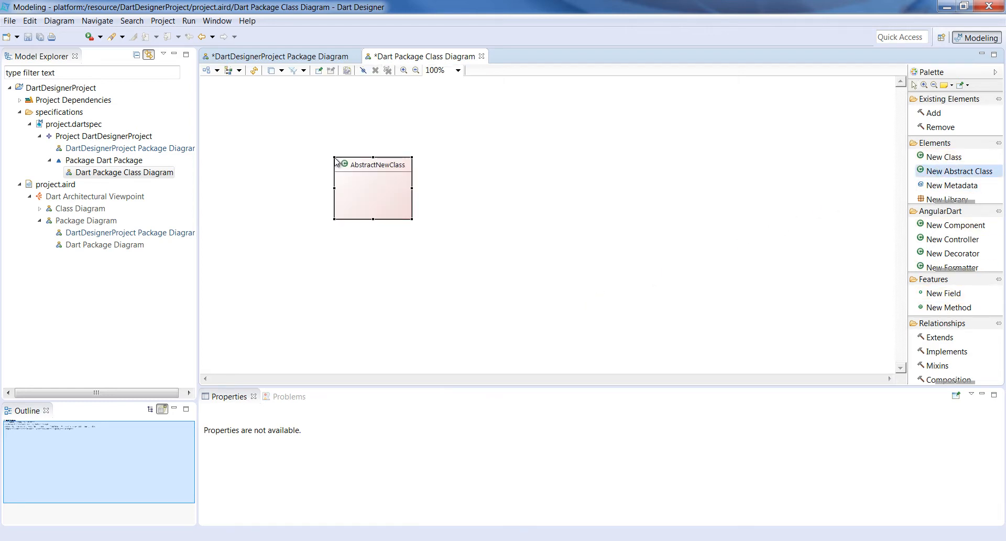
{"action": "left_click", "coordinate": [944, 157]}
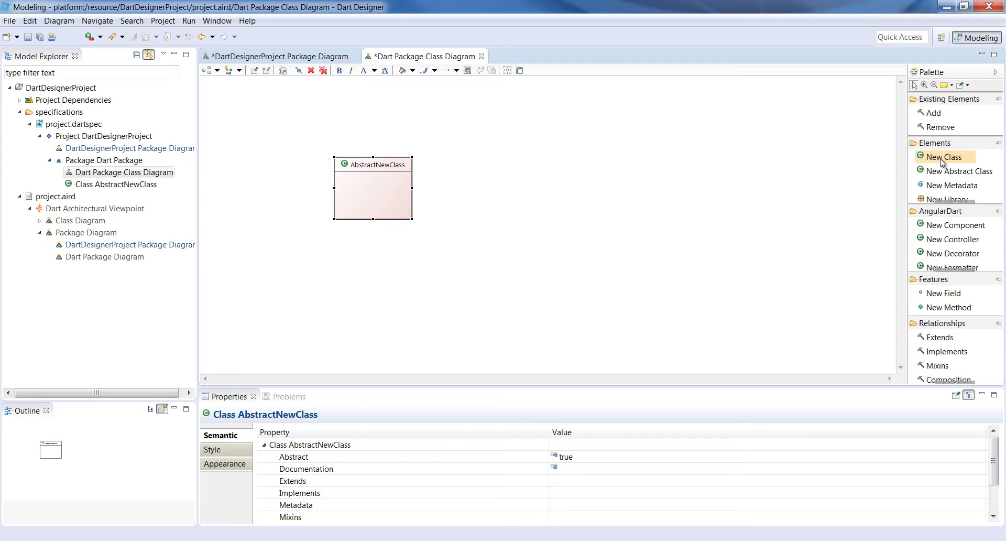
{"action": "left_click", "coordinate": [342, 291]}
{"action": "left_click", "coordinate": [438, 292]}
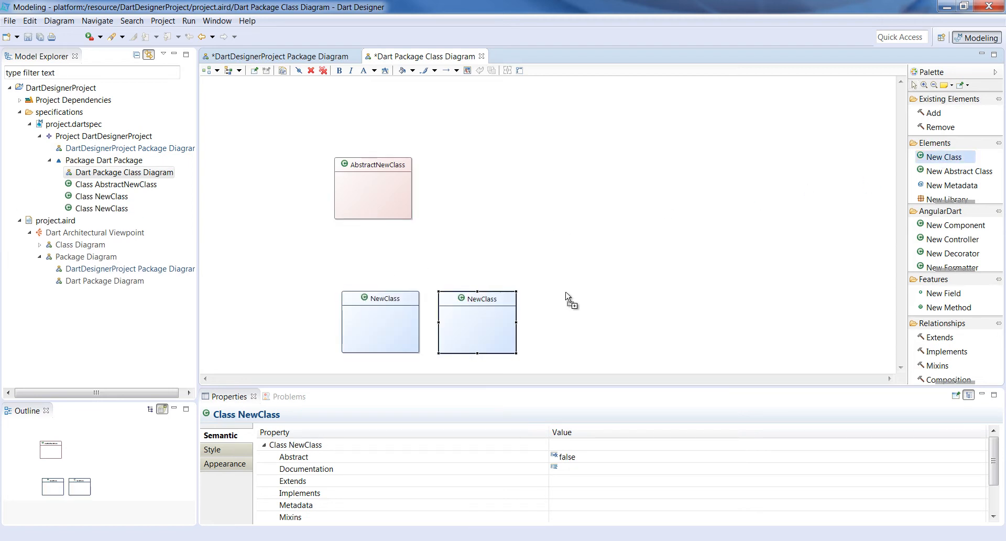
{"action": "left_click", "coordinate": [545, 296]}
{"action": "left_click", "coordinate": [492, 289]}
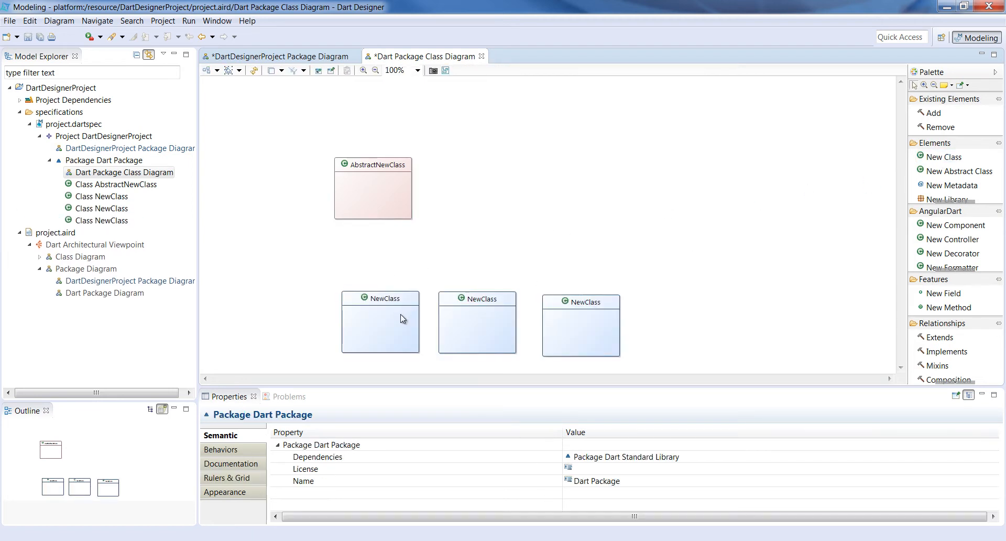
- Arrange the three regular classes in an even, closely spaced row and move the abstract class above the first one
{"action": "left_click", "coordinate": [389, 302]}
{"action": "left_click_drag", "start_coordinate": [389, 302], "coordinate": [370, 285]}
{"action": "left_click_drag", "start_coordinate": [482, 319], "coordinate": [452, 302]}
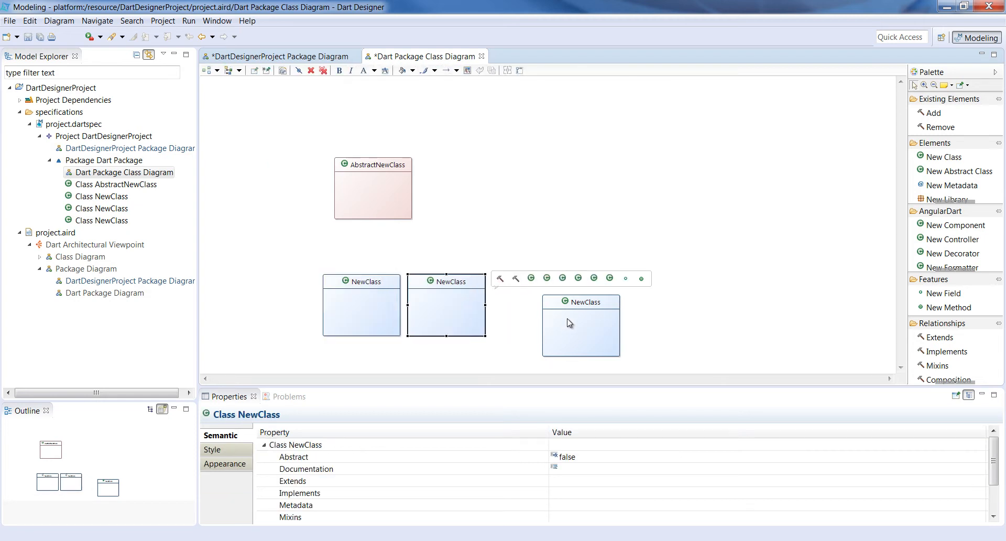
{"action": "left_click_drag", "start_coordinate": [568, 327], "coordinate": [520, 302]}
{"action": "mouse_move", "coordinate": [367, 200]}
{"action": "left_mouse_down"}
{"action": "mouse_move", "coordinate": [358, 214]}
{"action": "mouse_move", "coordinate": [362, 205]}
{"action": "left_mouse_up"}
{"action": "left_click", "coordinate": [471, 214]}
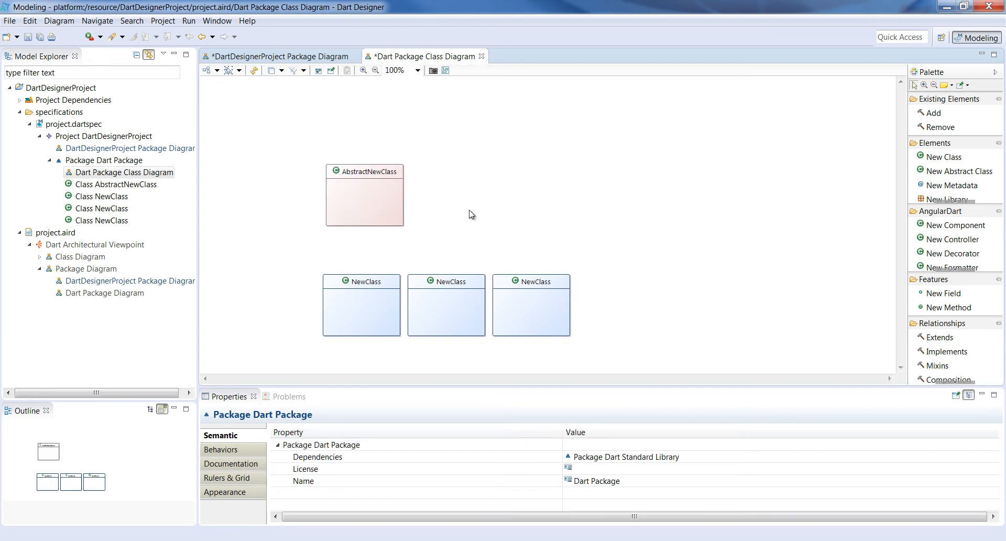
{"action": "left_click", "coordinate": [366, 204]}
{"action": "left_click_drag", "start_coordinate": [366, 204], "coordinate": [360, 198]}
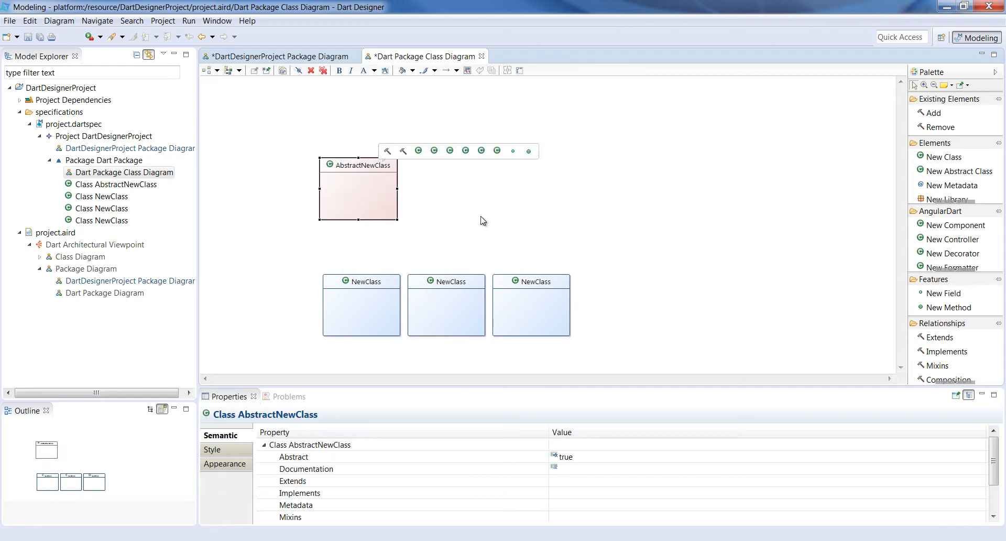
- Add a new field to the abstract class and name it aField
{"action": "left_click", "coordinate": [962, 297]}
{"action": "left_click", "coordinate": [369, 197]}
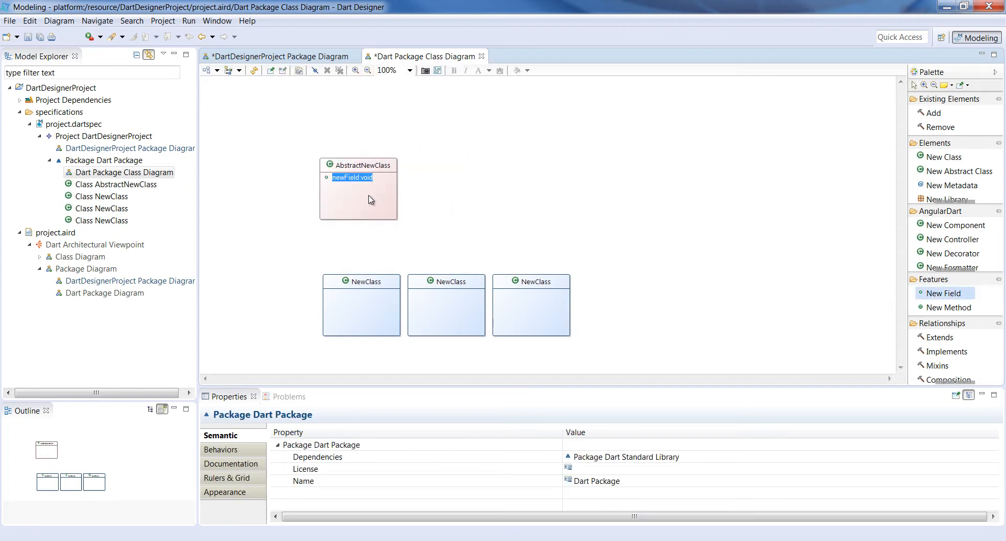
{"action": "type", "text": "a"}
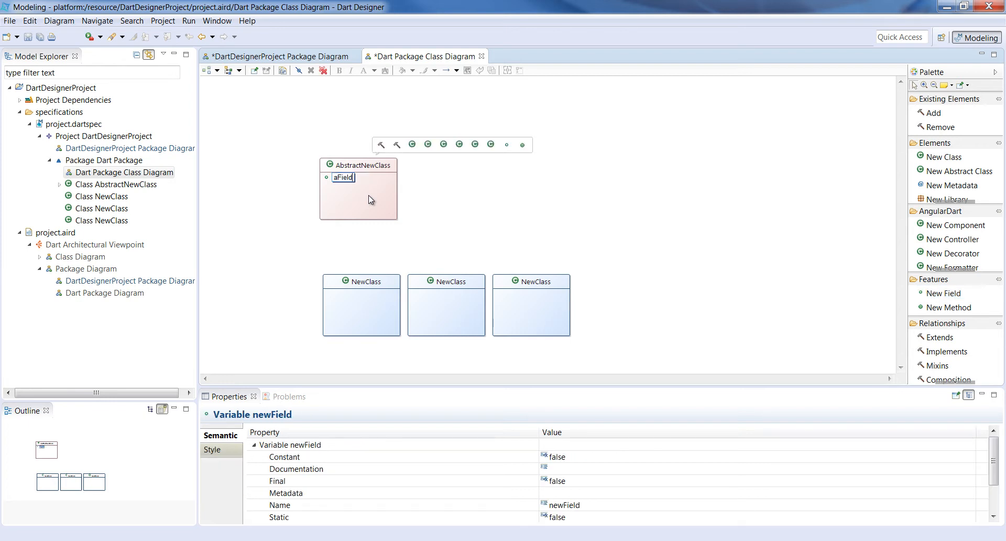
{"action": "type", "text": "Field"}
{"action": "key", "text": "Return"}
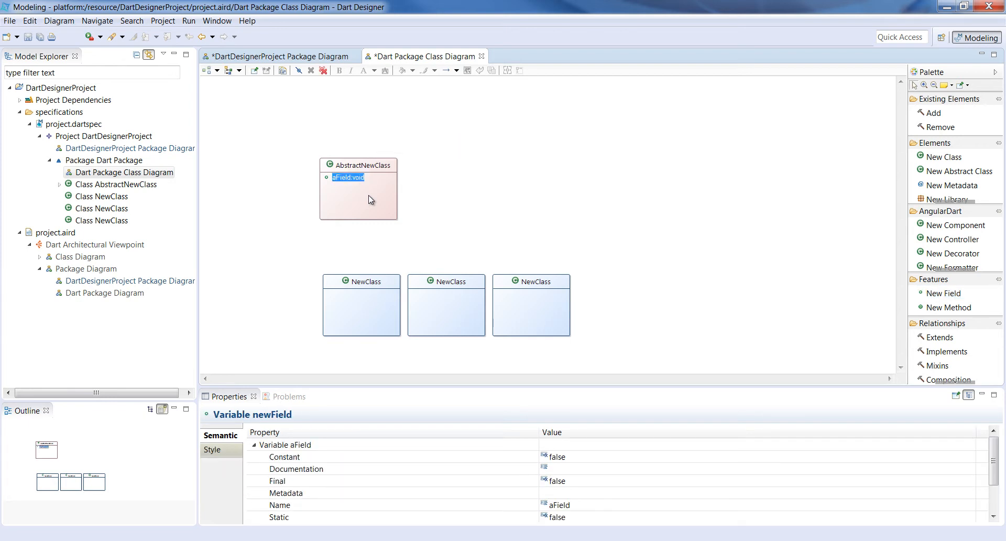
- Set the abstract class field's type to String, and redefine the field as field:bool
{"action": "key", "text": "BackSpace"}
{"action": "type", "text": ":String"}
{"action": "key", "text": "Return"}
{"action": "type", "text": "field:bool"}
{"action": "key", "text": "Return"}
{"action": "left_click", "coordinate": [417, 200]}
- Add a method to the middle regular class and define it as predicate:bool
{"action": "left_click", "coordinate": [949, 308]}
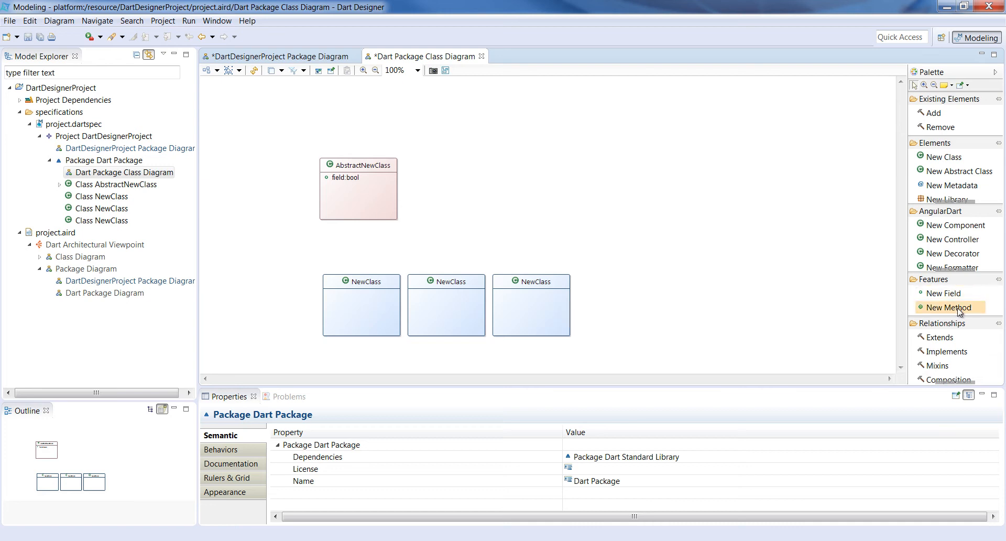
{"action": "left_click", "coordinate": [474, 307]}
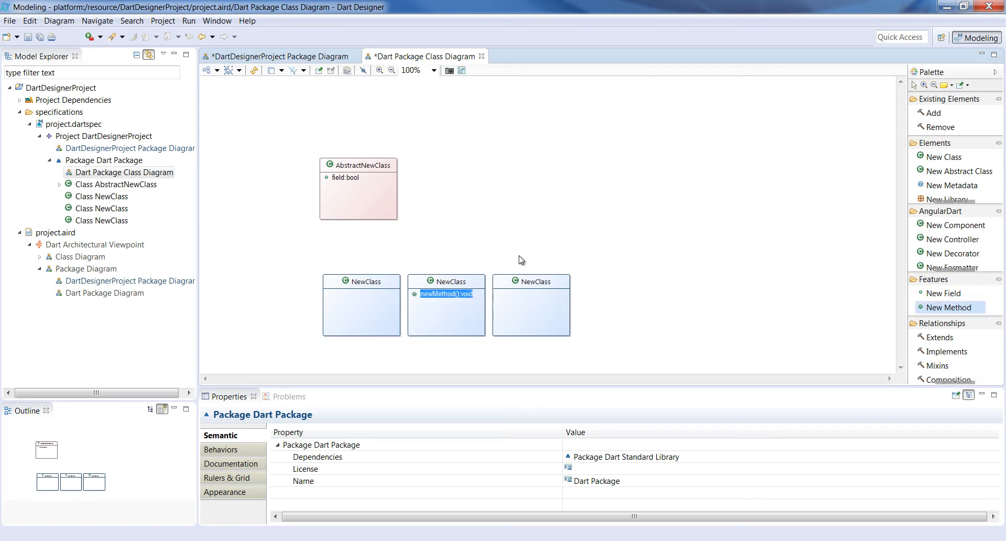
{"action": "type", "text": "predica"}
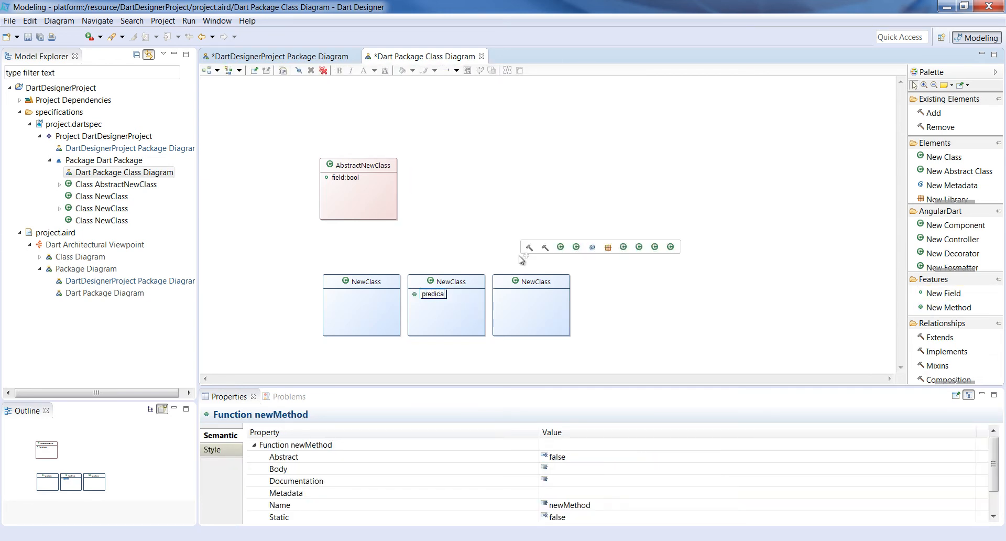
{"action": "type", "text": "te:bool"}
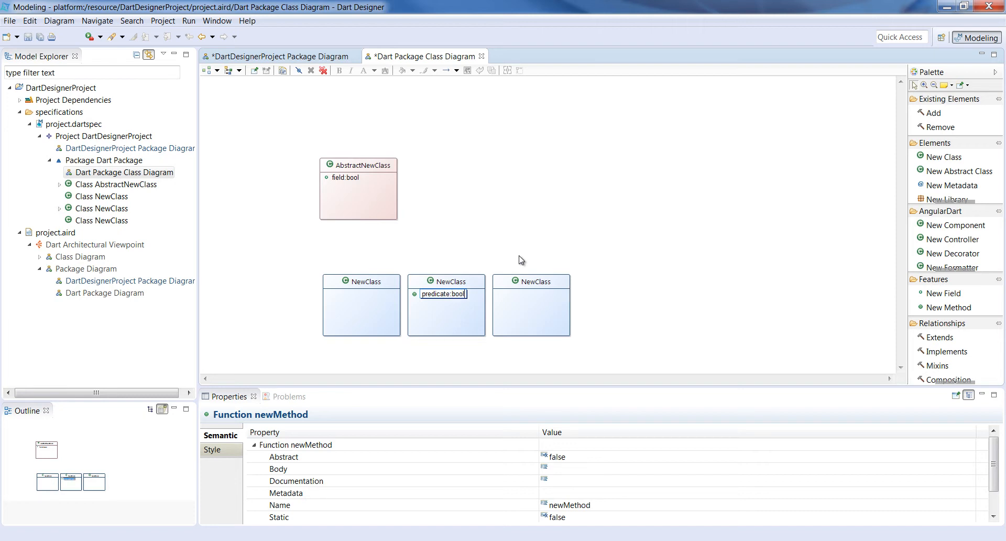
{"action": "key", "text": "Return"}
{"action": "left_click", "coordinate": [521, 260]}
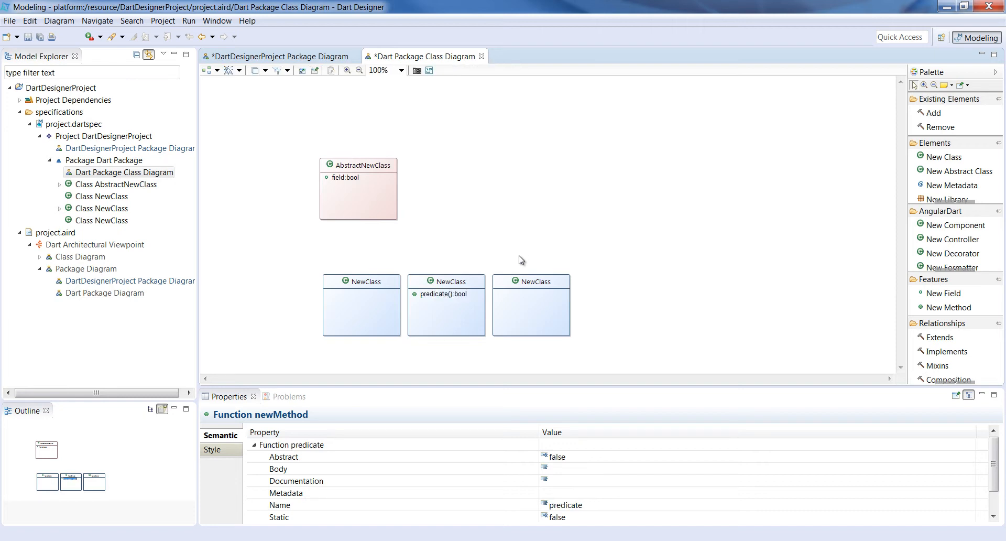
- Draw an Extends relationship from the first regular class and an Implements relationship from the middle one, both to the abstract class
{"action": "left_click", "coordinate": [943, 339]}
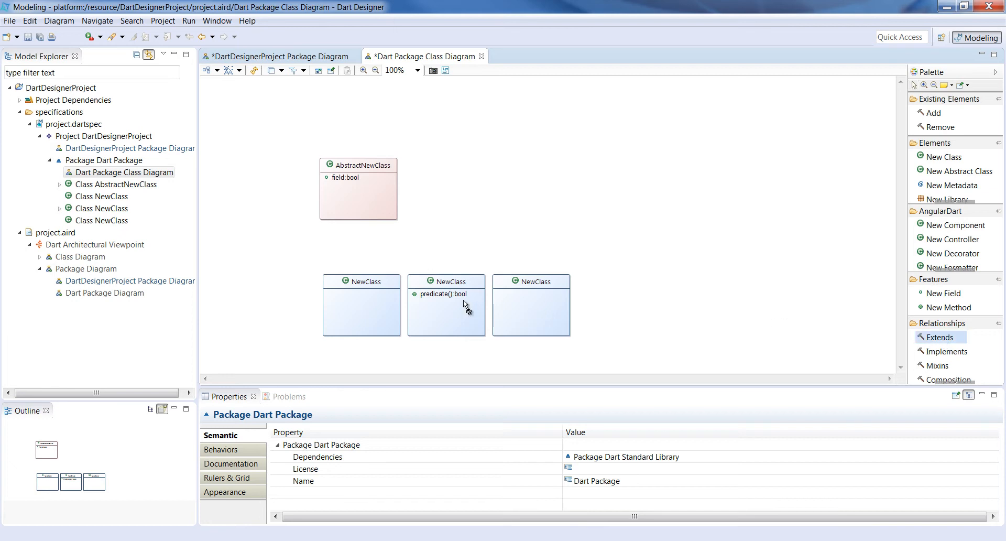
{"action": "left_click", "coordinate": [364, 304]}
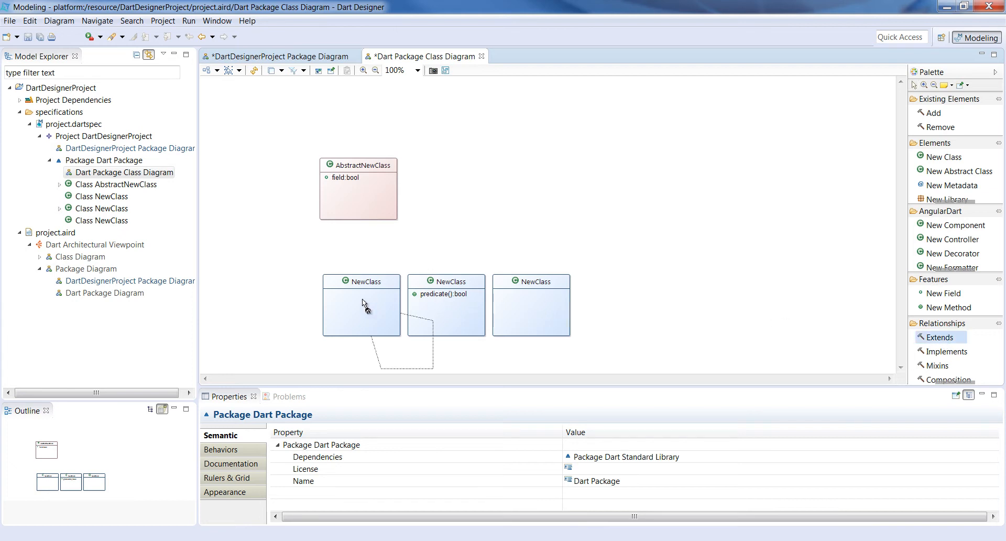
{"action": "left_click", "coordinate": [370, 212]}
{"action": "left_click", "coordinate": [943, 351]}
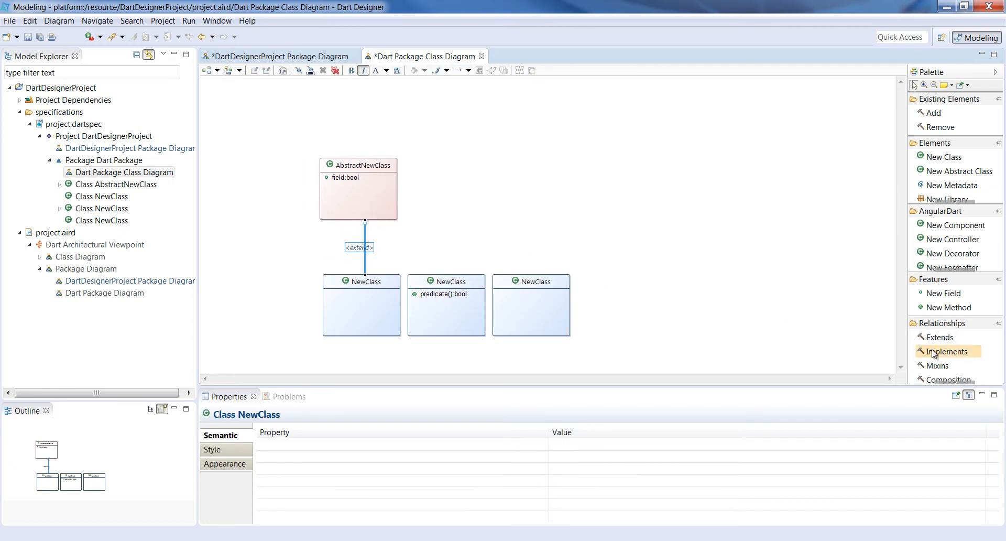
{"action": "left_click", "coordinate": [530, 289]}
{"action": "left_click", "coordinate": [380, 209]}
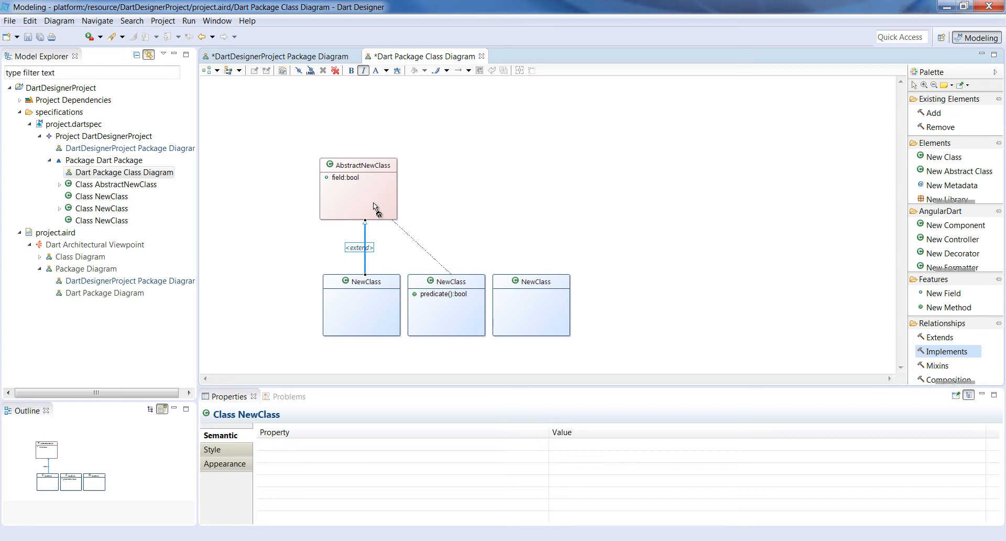
- Draw a Mixins relationship from the third regular class to the abstract class
{"action": "left_click", "coordinate": [936, 365]}
{"action": "left_click", "coordinate": [532, 310]}
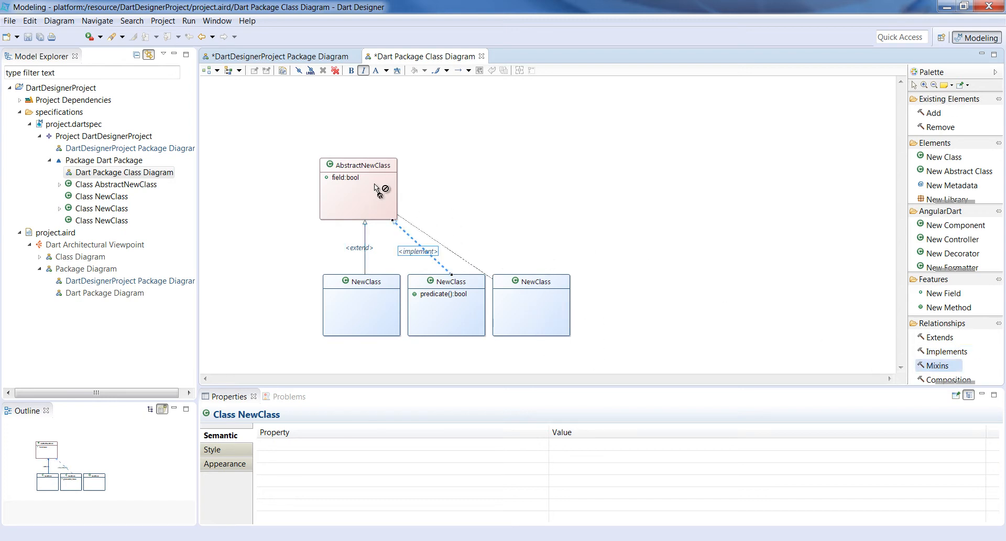
{"action": "left_click", "coordinate": [378, 190]}
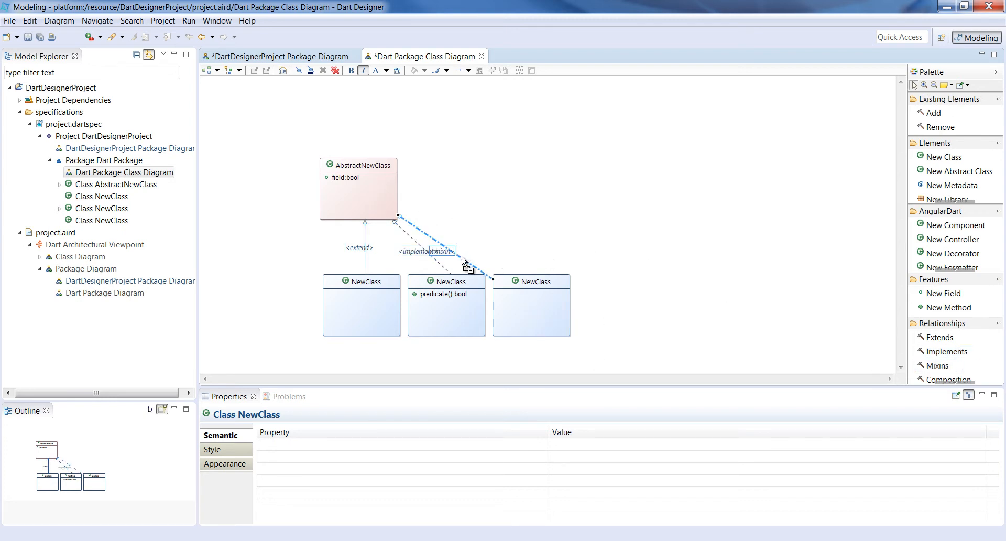
- Reroute the mixin and implement connectors, shift the extend label clear of its line, and save all files
{"action": "left_click_drag", "start_coordinate": [464, 261], "coordinate": [488, 184]}
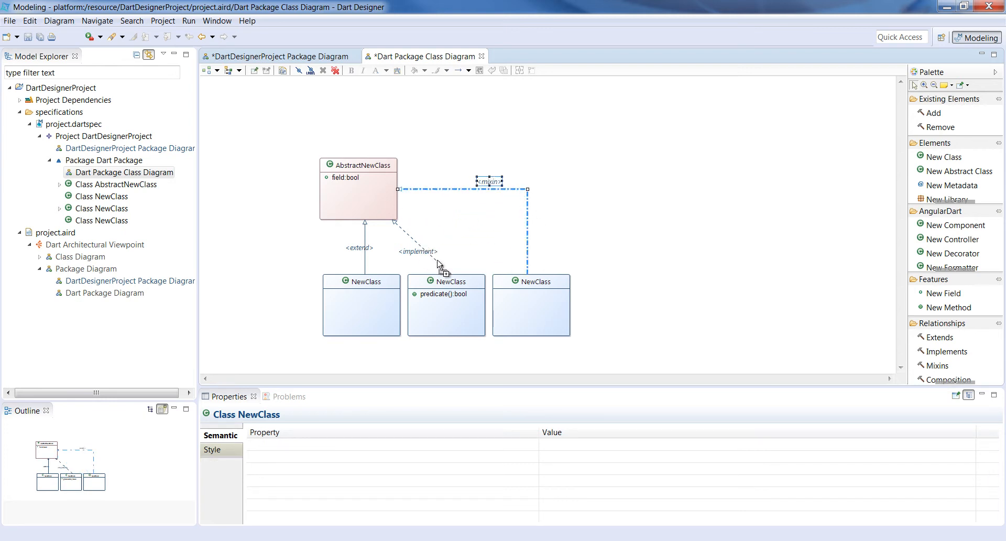
{"action": "mouse_move", "coordinate": [439, 264]}
{"action": "left_mouse_down"}
{"action": "mouse_move", "coordinate": [473, 242]}
{"action": "mouse_move", "coordinate": [451, 274]}
{"action": "left_mouse_up"}
{"action": "mouse_move", "coordinate": [460, 231]}
{"action": "left_mouse_down"}
{"action": "mouse_move", "coordinate": [446, 234]}
{"action": "mouse_move", "coordinate": [473, 236]}
{"action": "mouse_move", "coordinate": [466, 241]}
{"action": "left_mouse_up"}
{"action": "left_click_drag", "start_coordinate": [361, 250], "coordinate": [349, 246]}
{"action": "left_click", "coordinate": [388, 257]}
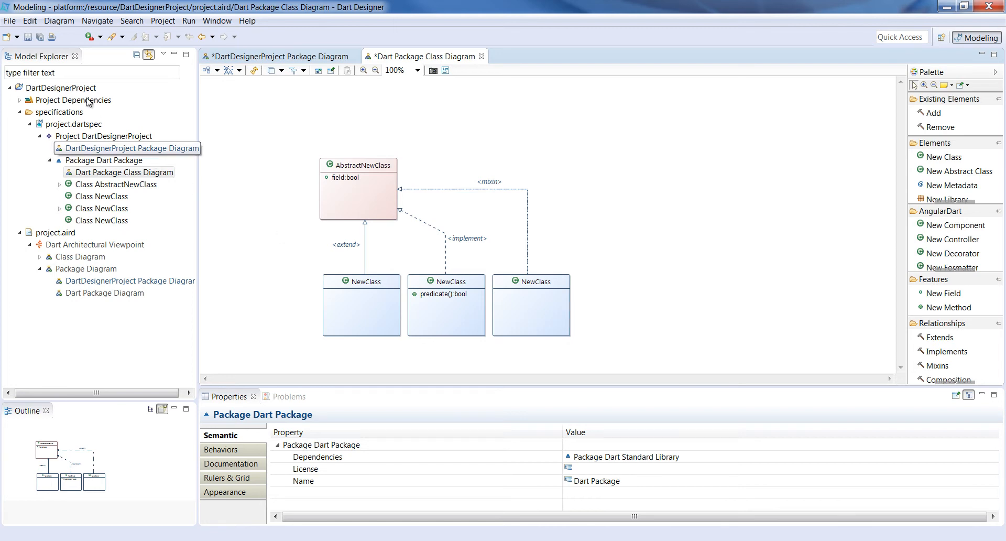
{"action": "left_click", "coordinate": [39, 37]}
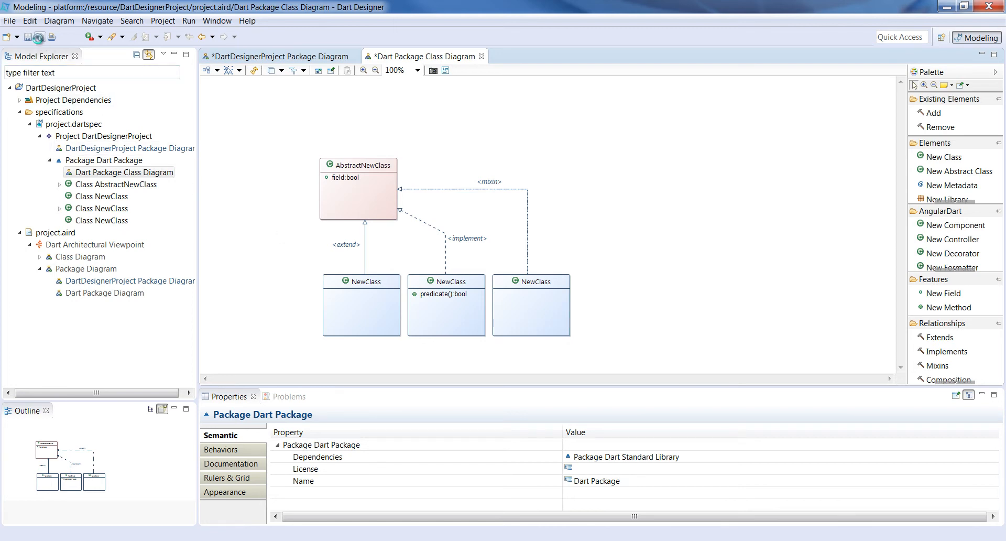
- Examine the abstract class's field, the middle class's method and the class diagram entry in the model tree, and compare both open diagrams
{"action": "left_click", "coordinate": [59, 183]}
{"action": "left_click", "coordinate": [60, 220]}
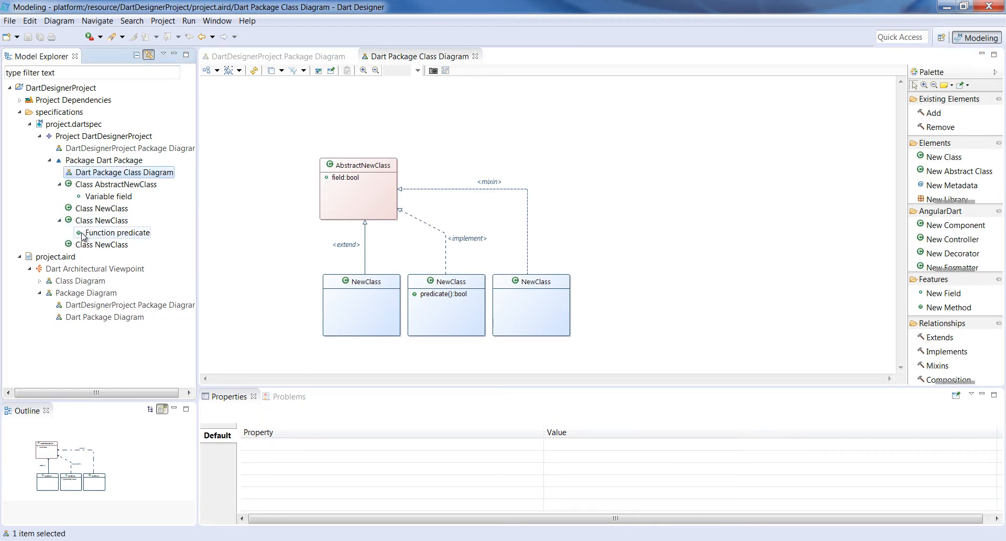
{"action": "left_click", "coordinate": [40, 282]}
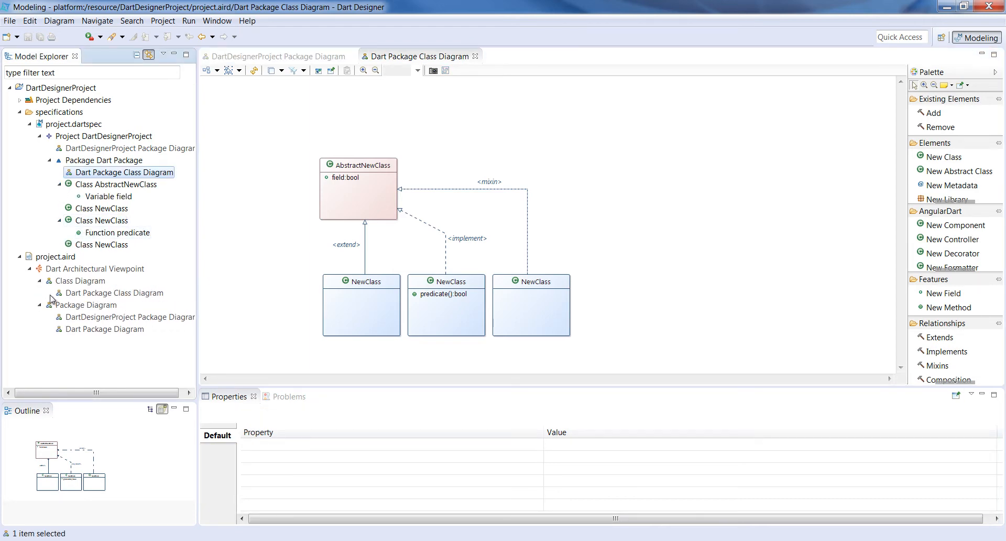
{"action": "left_click", "coordinate": [83, 294]}
{"action": "left_click", "coordinate": [304, 56]}
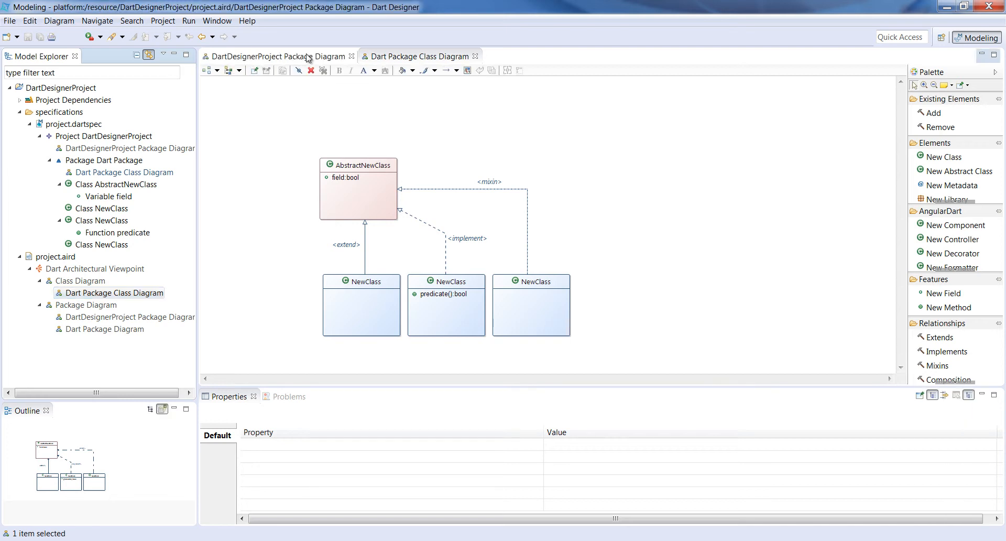
{"action": "left_click", "coordinate": [377, 56]}
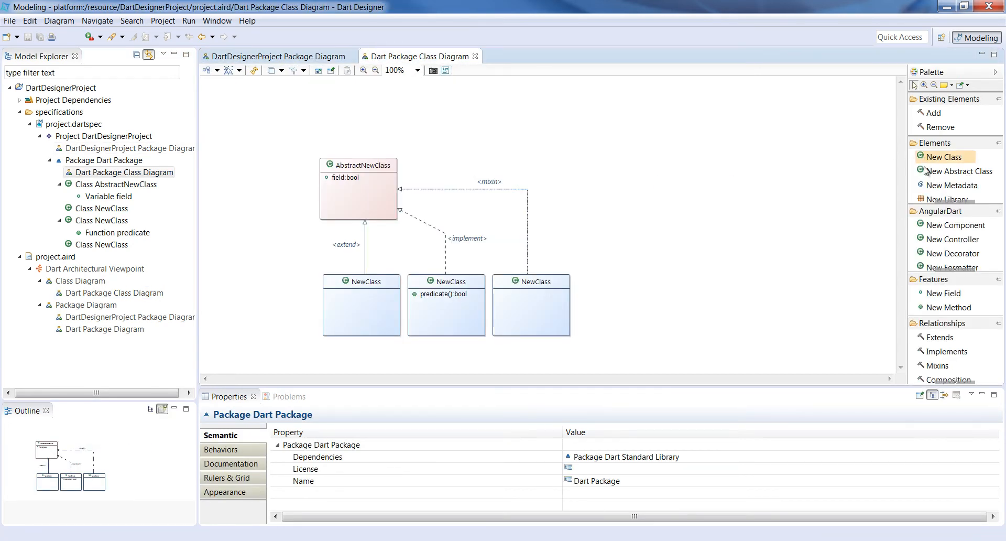
- Add a new library in the upper right of the class diagram and draw an Import relationship from it to the third regular class
{"action": "left_click", "coordinate": [929, 200]}
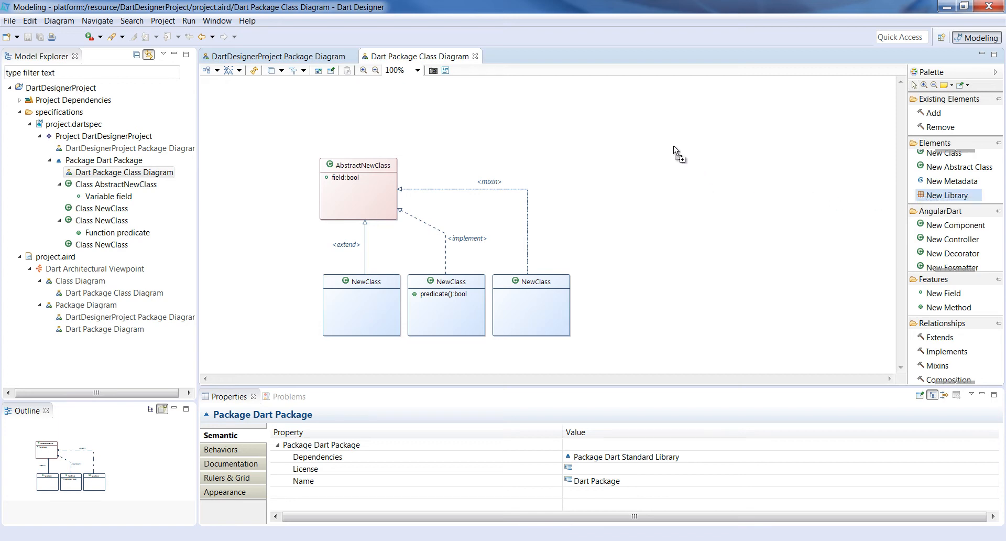
{"action": "left_click", "coordinate": [659, 140]}
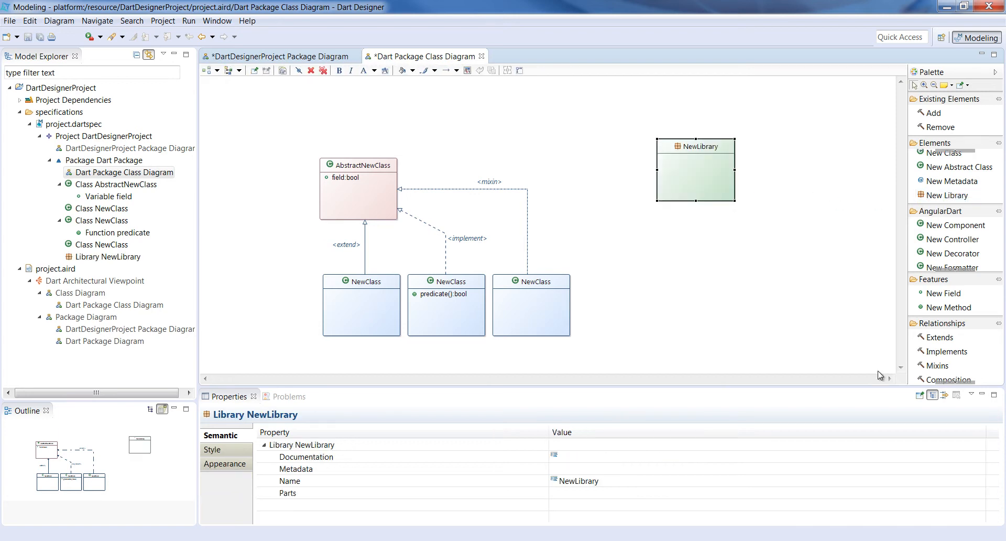
{"action": "left_click", "coordinate": [947, 383]}
{"action": "left_click", "coordinate": [937, 367]}
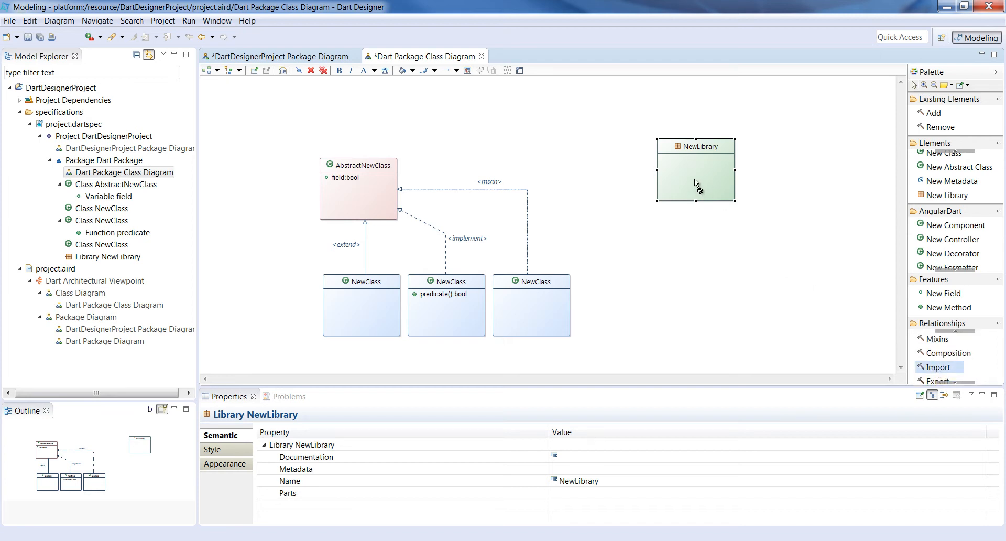
{"action": "left_click", "coordinate": [699, 183]}
{"action": "left_click", "coordinate": [557, 300]}
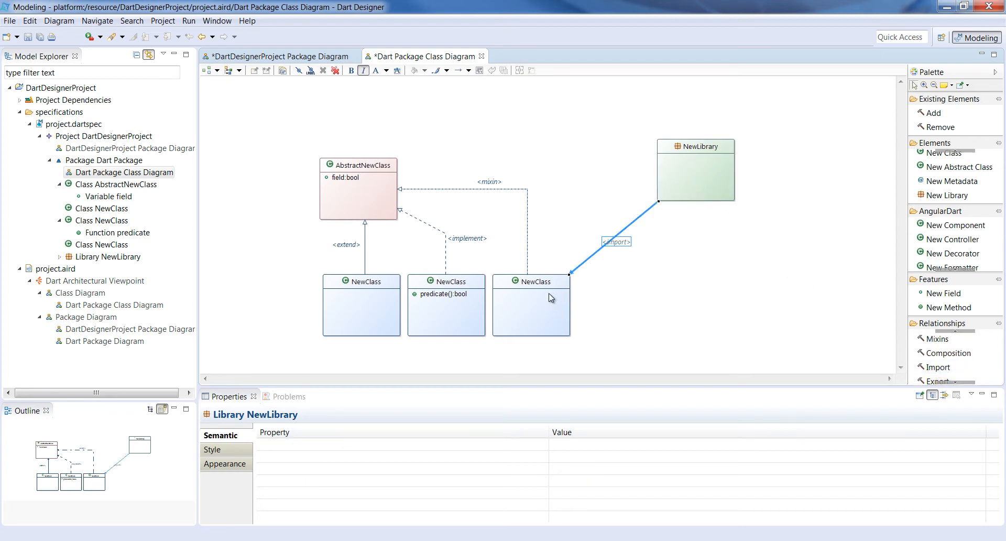
{"action": "left_click", "coordinate": [611, 312]}
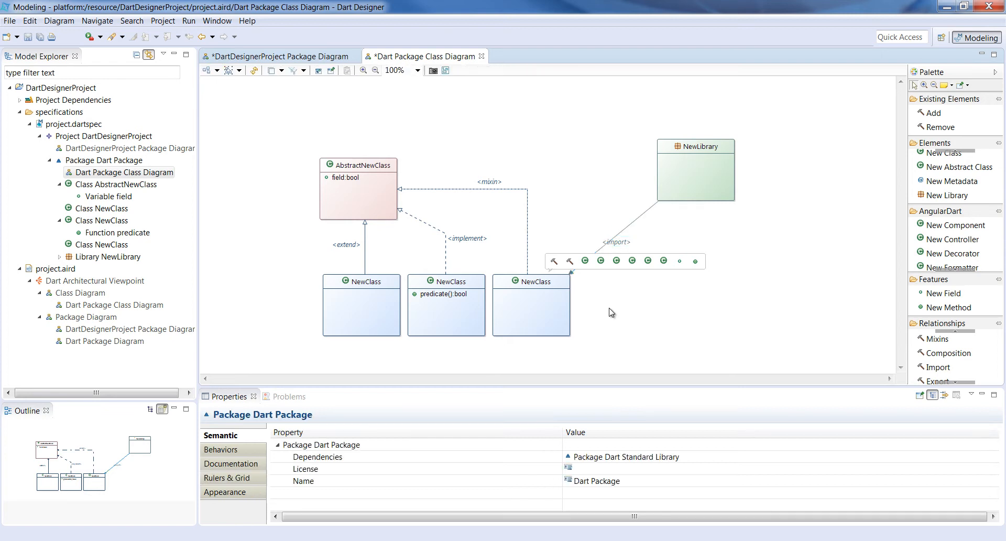
- Rename the three regular classes, from left to right, as FirstClass, SecondClass and ThirdClass
{"action": "left_click", "coordinate": [378, 301]}
{"action": "type", "text": "Fir"}
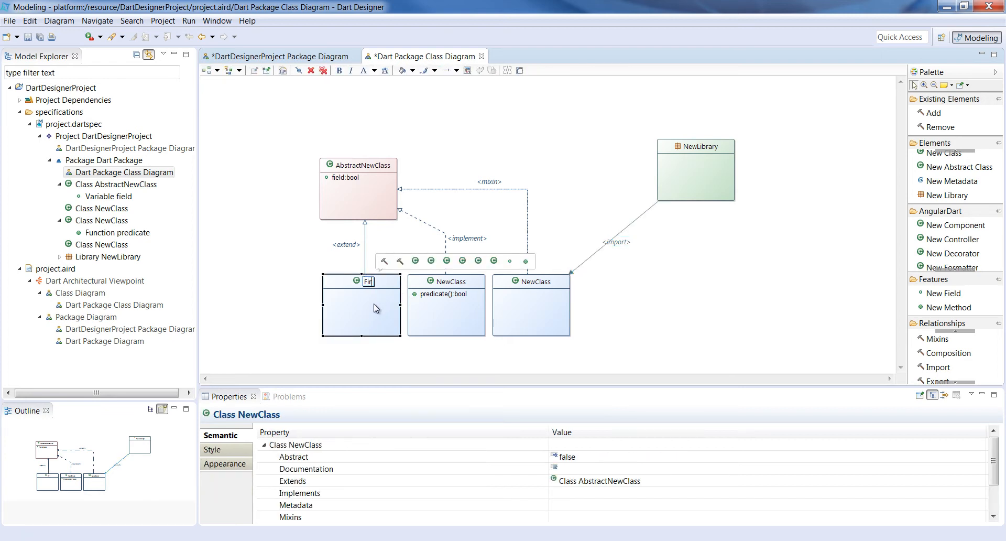
{"action": "type", "text": "stClass"}
{"action": "key", "text": "Return"}
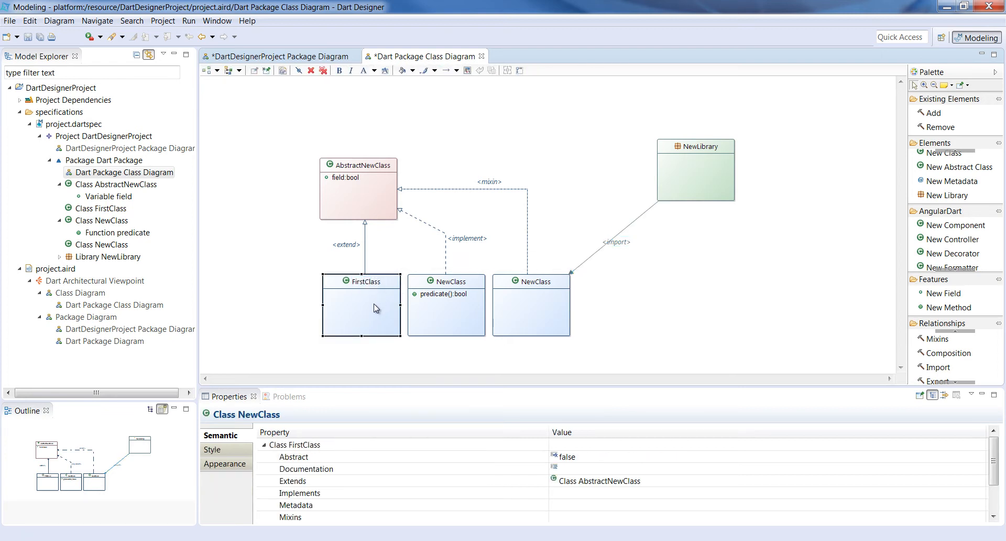
{"action": "left_click", "coordinate": [470, 316]}
{"action": "type", "text": "Secon"}
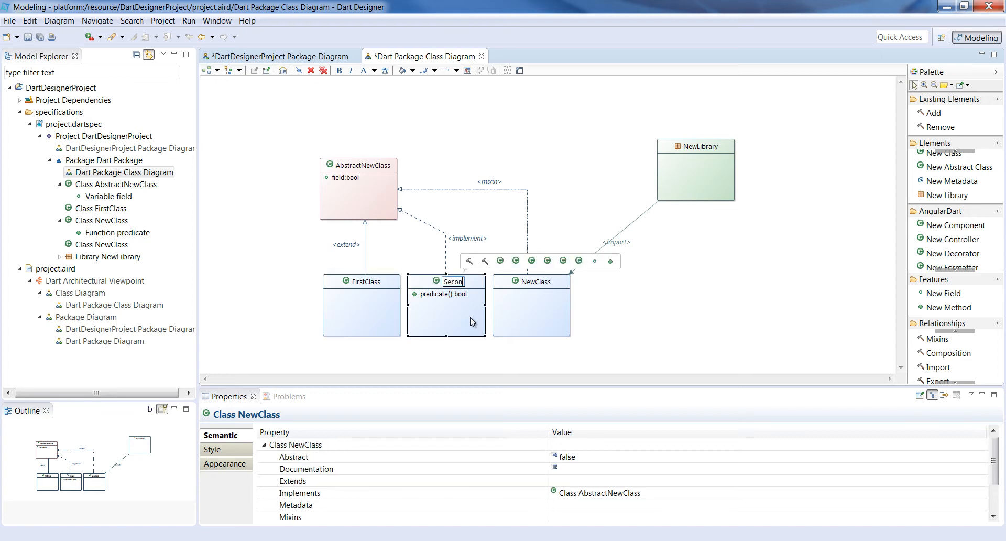
{"action": "type", "text": "dClass"}
{"action": "key", "text": "Return"}
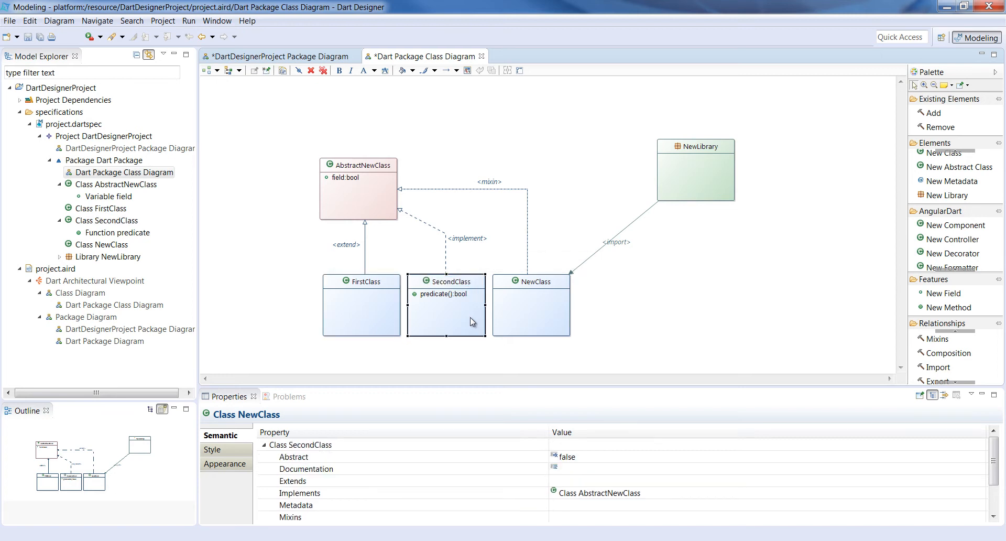
{"action": "left_click", "coordinate": [524, 316]}
{"action": "type", "text": "ThirdClass"}
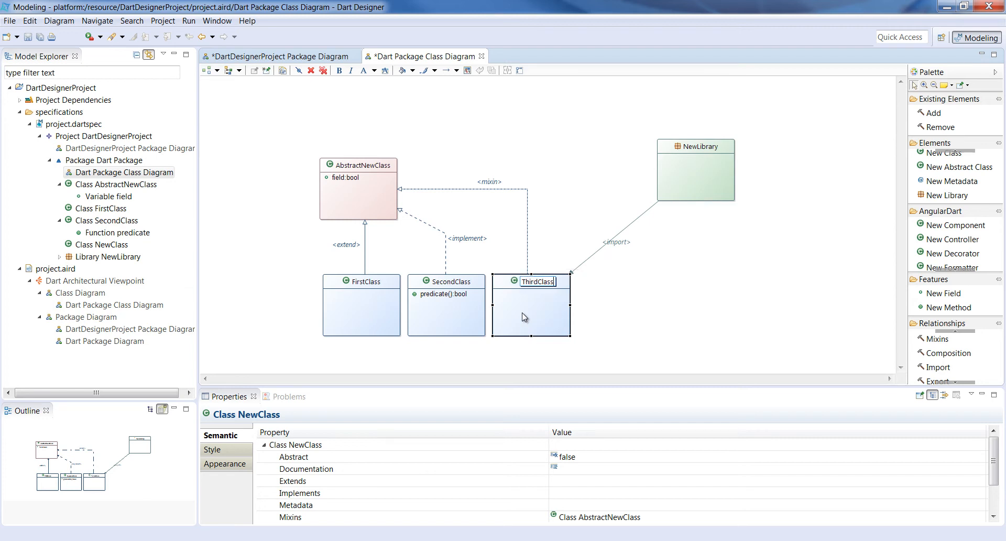
{"action": "key", "text": "Return"}
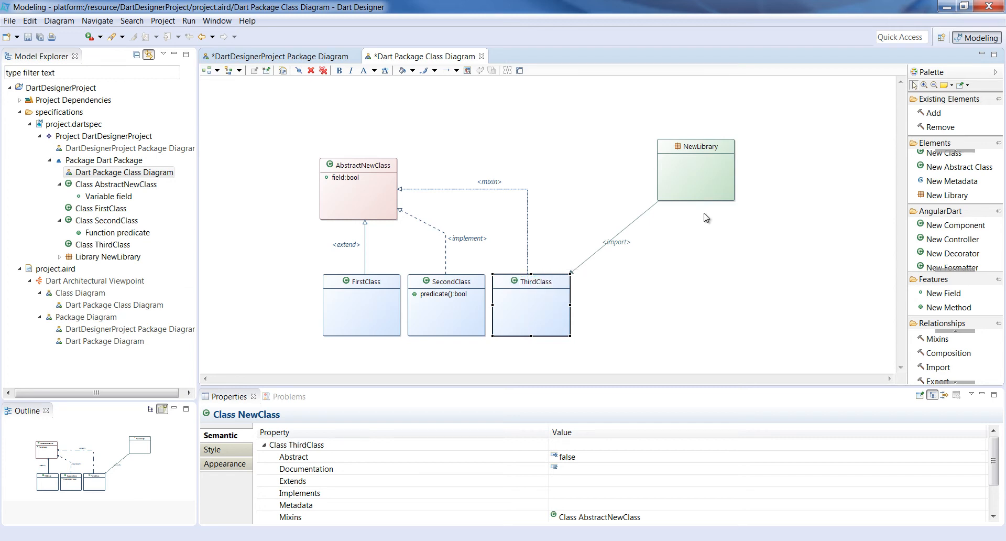
- Rename the new library as ThirdLibrary
{"action": "left_click", "coordinate": [721, 162]}
{"action": "type", "text": "ThirdLibrary"}
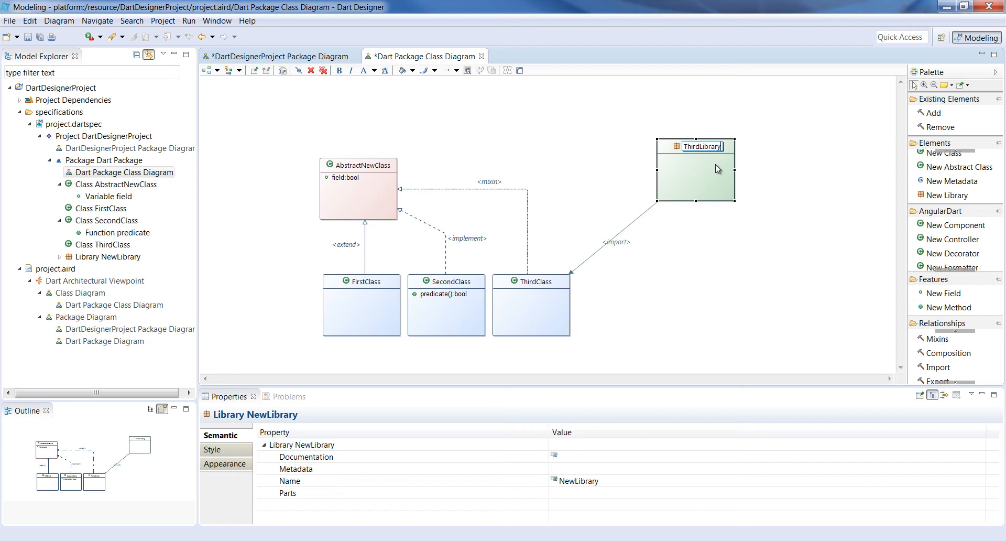
{"action": "key", "text": "Return"}
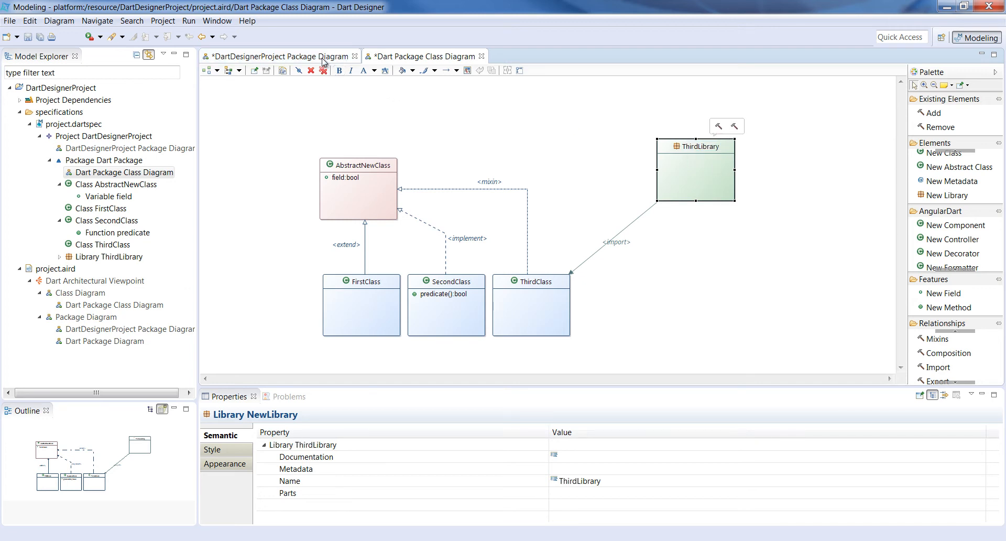
- Rename the library inside Dart Package as FirstLibrary from the project's package diagram, and save all files from the class diagram
{"action": "left_click", "coordinate": [323, 58]}
{"action": "left_click", "coordinate": [487, 204]}
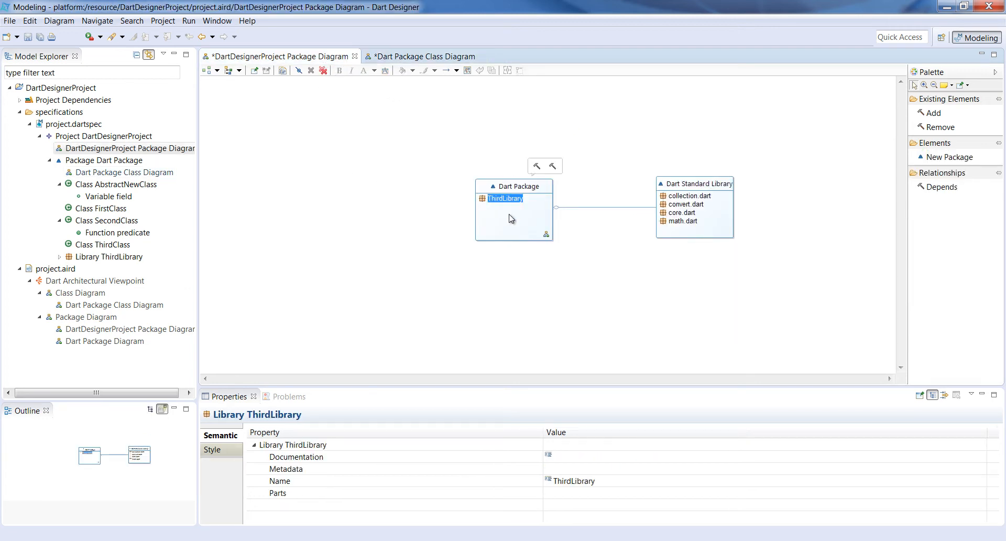
{"action": "type", "text": "FirstLi"}
{"action": "key", "text": "Return"}
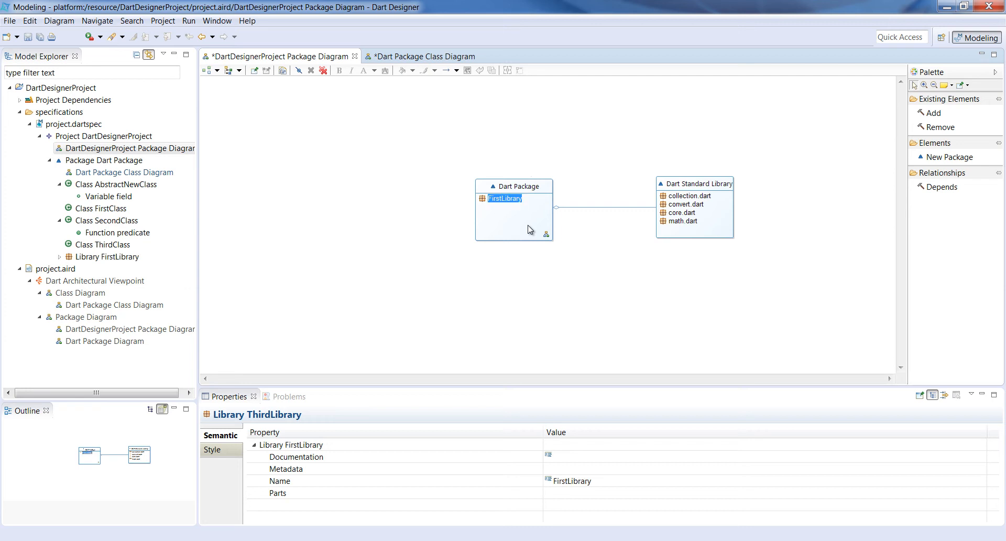
{"action": "left_click", "coordinate": [390, 56]}
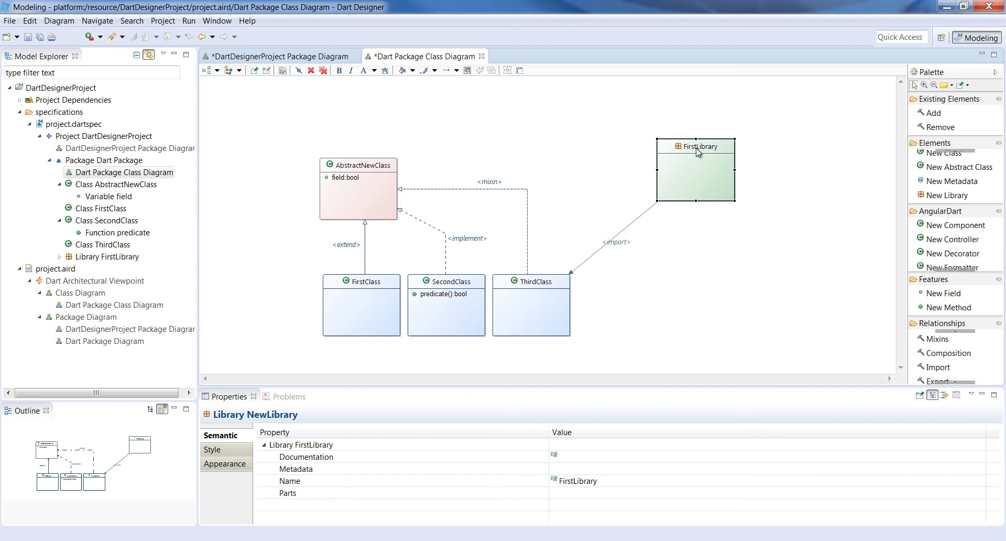
{"action": "left_click", "coordinate": [40, 37]}
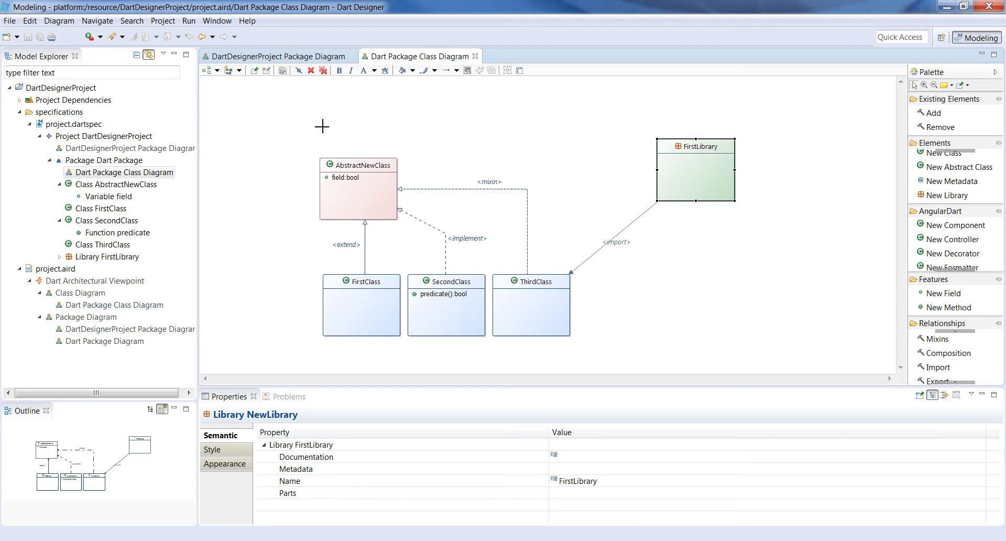
{"action": "left_click", "coordinate": [322, 126]}
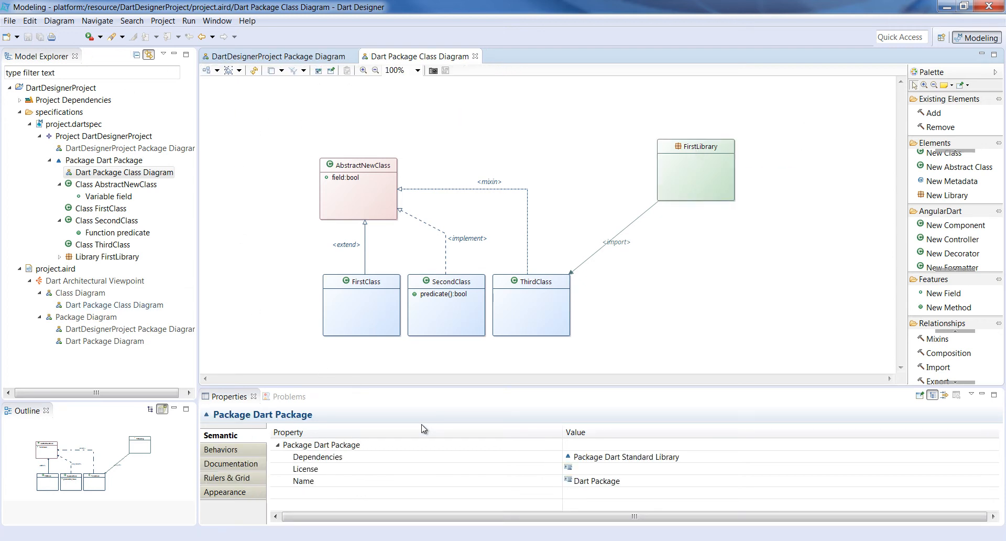
- Create a new Explorer Diagram for Dart Package from the project's package diagram, keeping the name Dart Package Explorer Diagram
{"action": "left_click", "coordinate": [275, 56]}
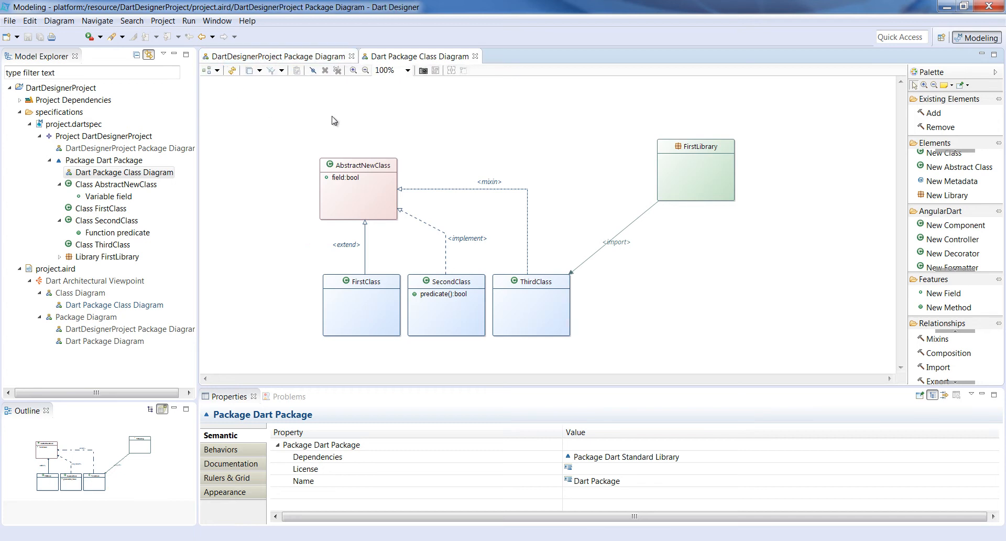
{"action": "right_click", "coordinate": [521, 217]}
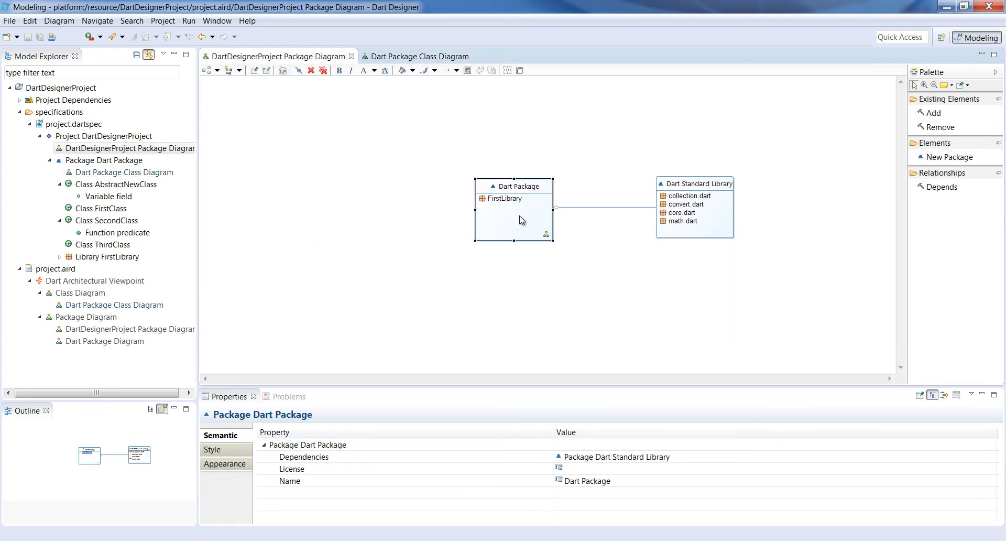
{"action": "mouse_move", "coordinate": [546, 225]}
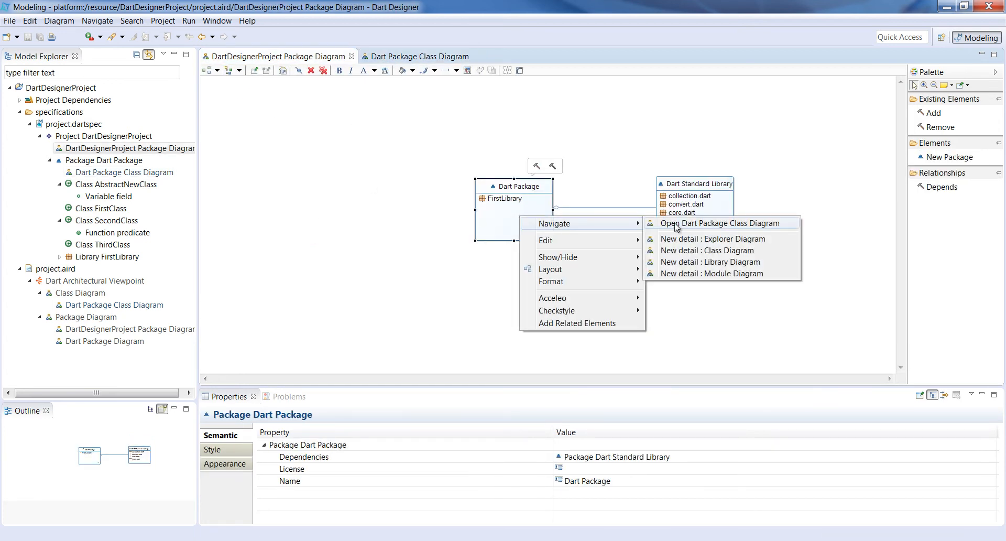
{"action": "left_click", "coordinate": [702, 239]}
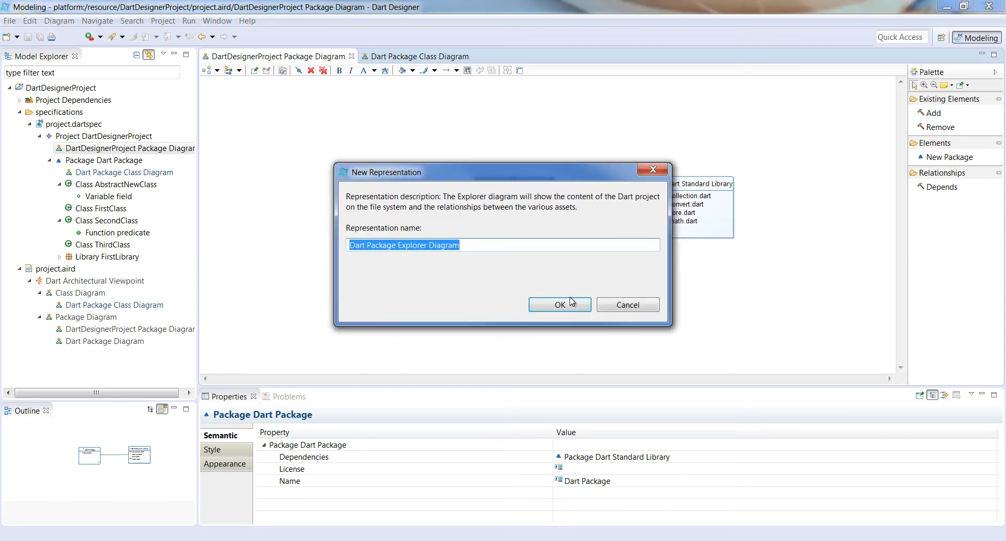
{"action": "left_click", "coordinate": [560, 305]}
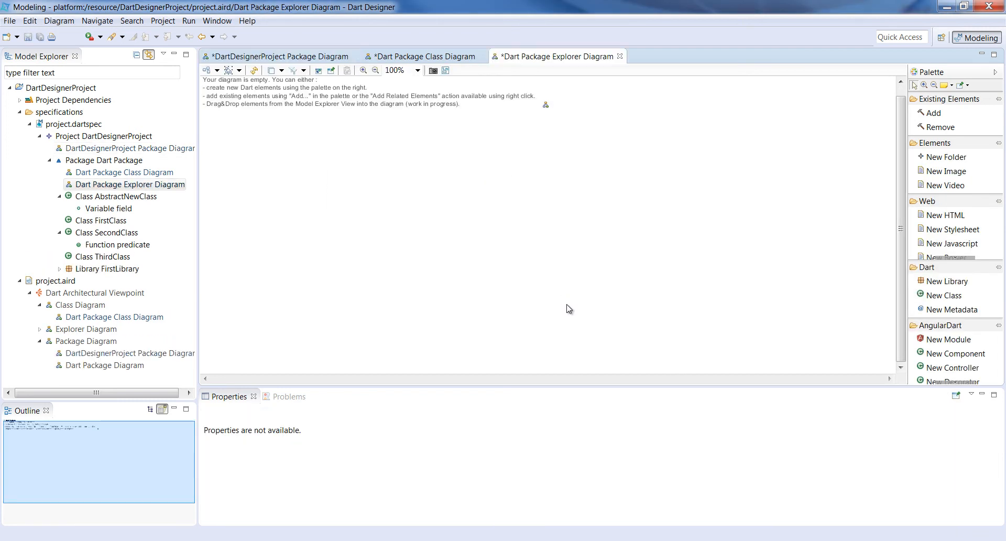
- Add a new folder to the explorer diagram and name it assets
{"action": "left_click", "coordinate": [943, 159]}
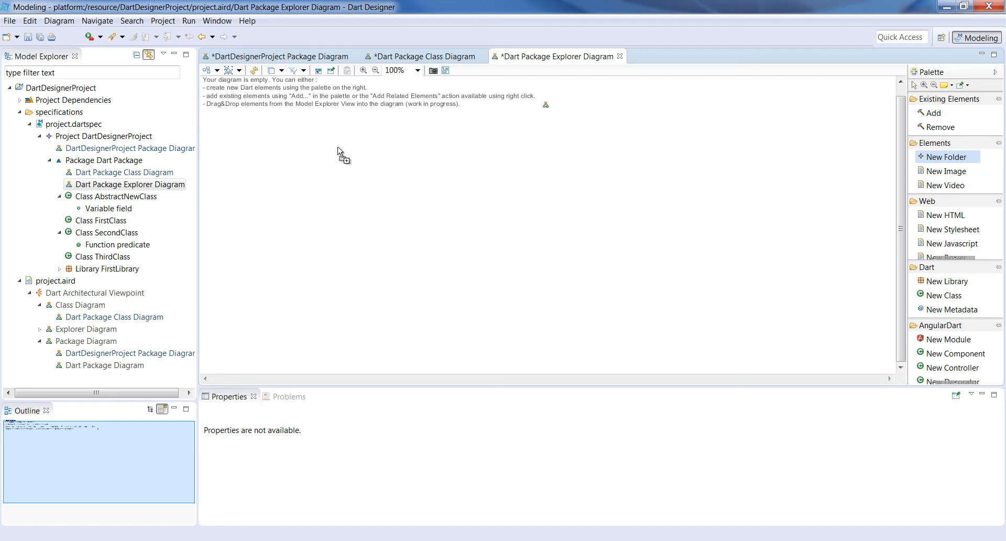
{"action": "left_click", "coordinate": [290, 146]}
{"action": "type", "text": "assets"}
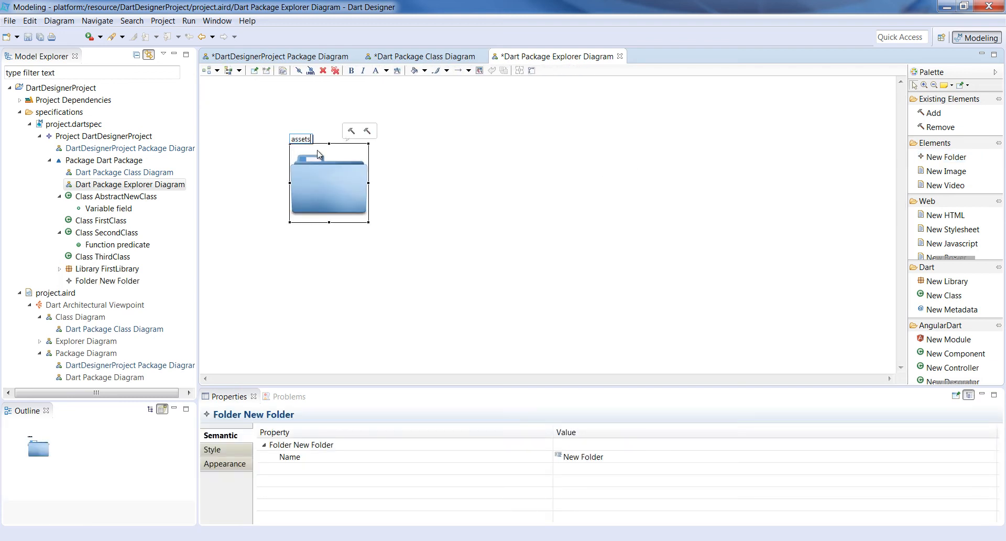
{"action": "key", "text": "Return"}
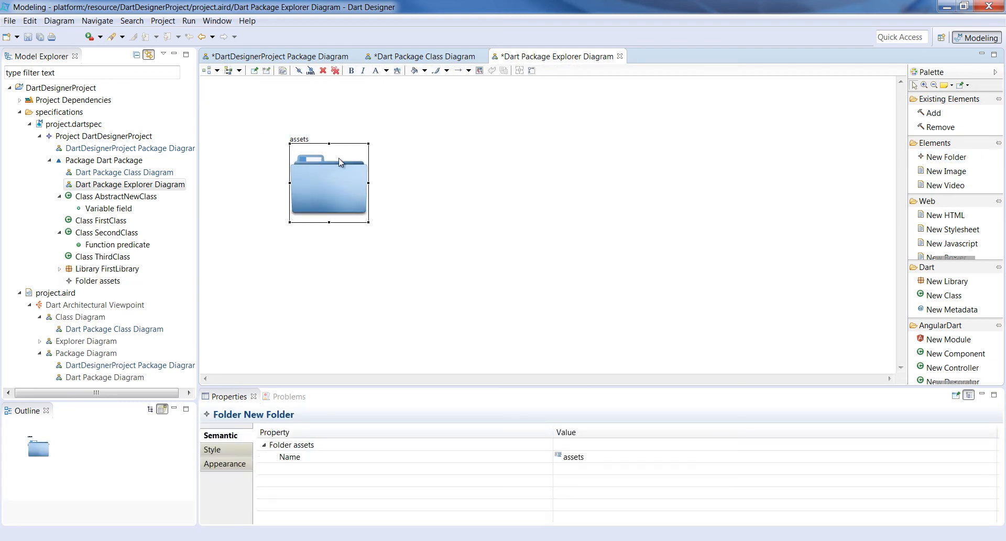
- Add a new HTML file to the explorer diagram, put its label beneath the icon, and place it below the folder's row
{"action": "left_click", "coordinate": [945, 214]}
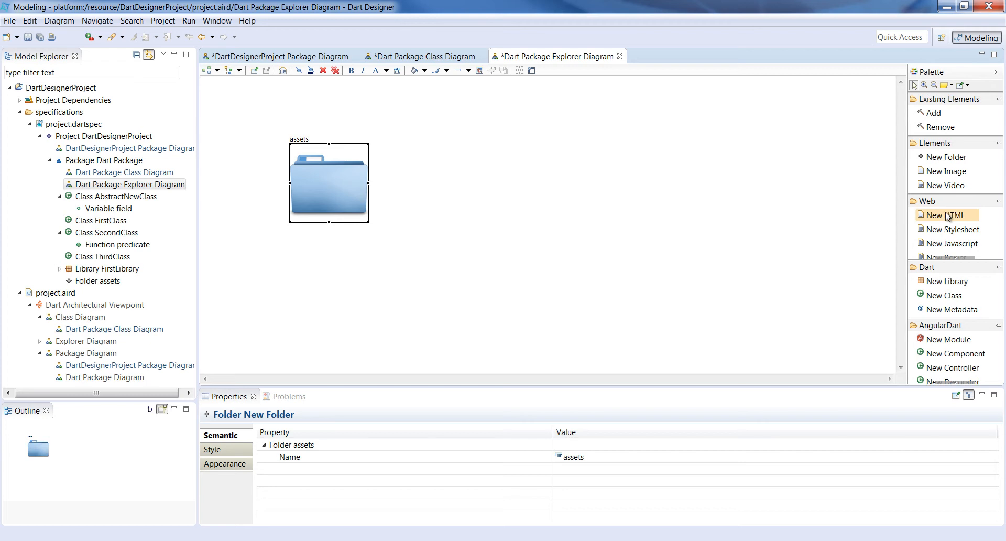
{"action": "left_click", "coordinate": [539, 129]}
{"action": "left_click_drag", "start_coordinate": [567, 183], "coordinate": [597, 208]}
{"action": "left_click", "coordinate": [645, 195]}
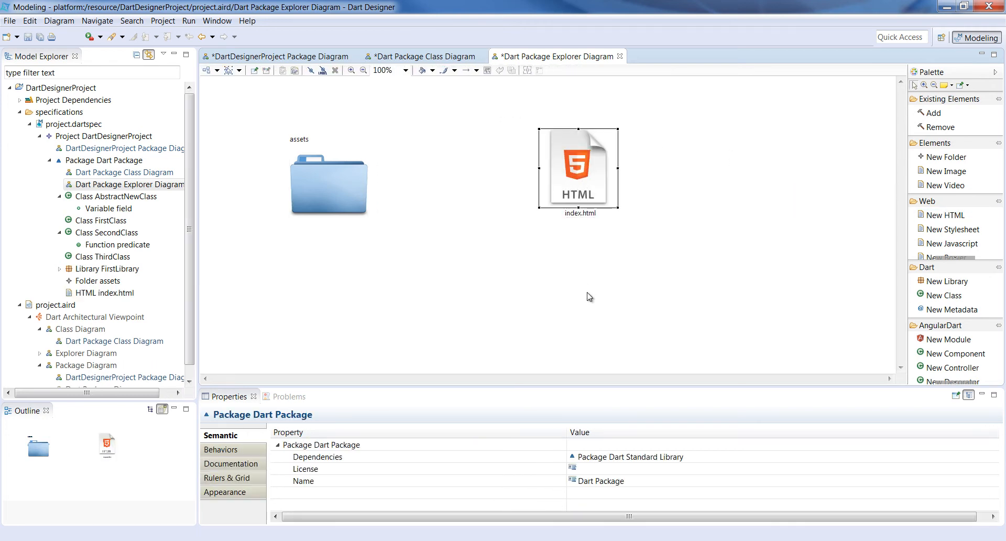
{"action": "left_click_drag", "start_coordinate": [583, 175], "coordinate": [603, 308]}
- Add two new stylesheets side by side in the explorer diagram, above index.html
{"action": "left_click", "coordinate": [949, 229]}
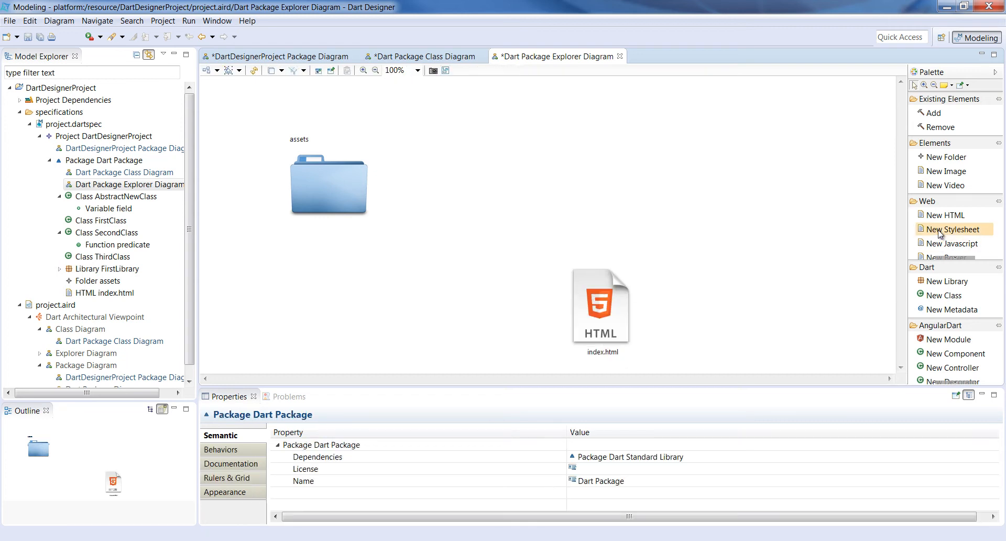
{"action": "left_click", "coordinate": [484, 127]}
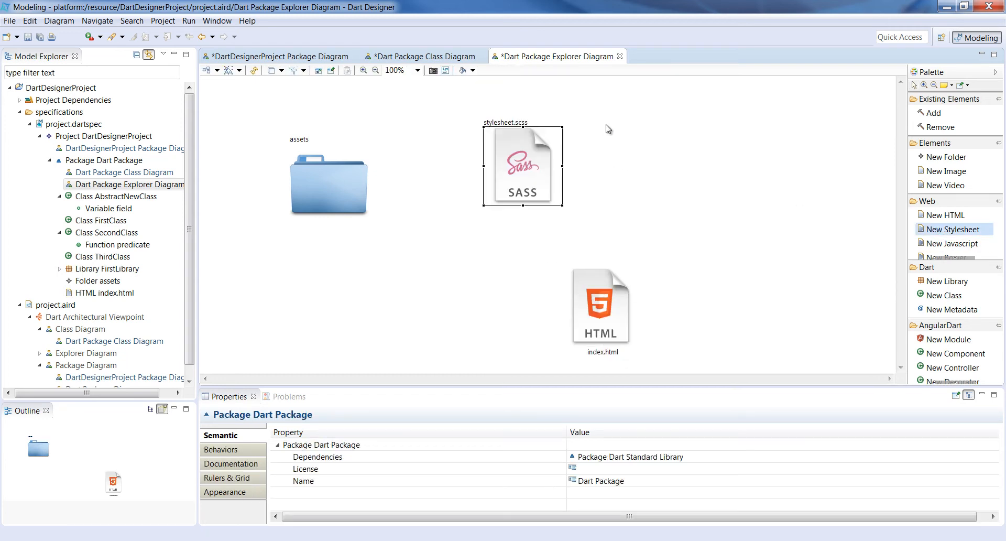
{"action": "left_click", "coordinate": [609, 136]}
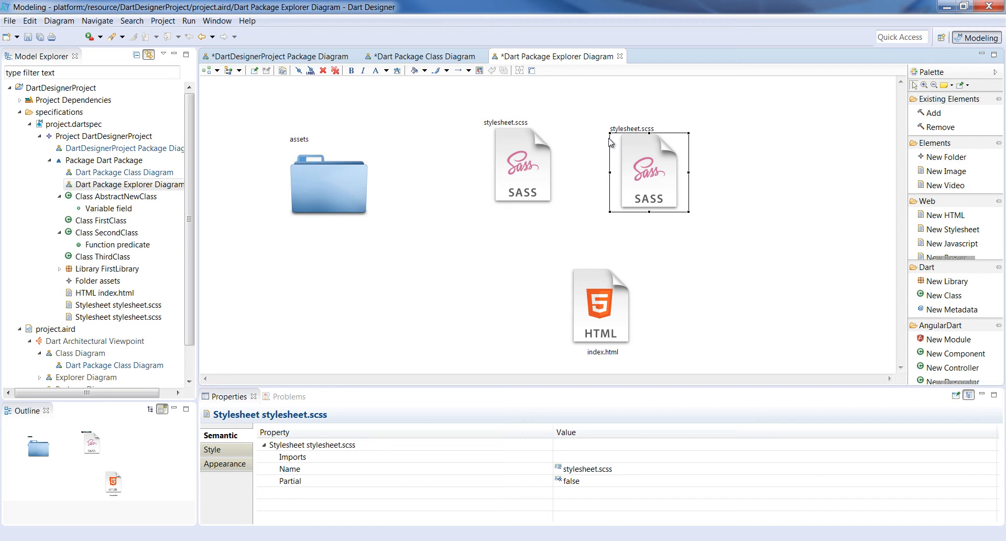
- Rename the stylesheet nearer the assets folder as main.scss and move its label beneath the icon
{"action": "left_click", "coordinate": [540, 131]}
{"action": "type", "text": "main"}
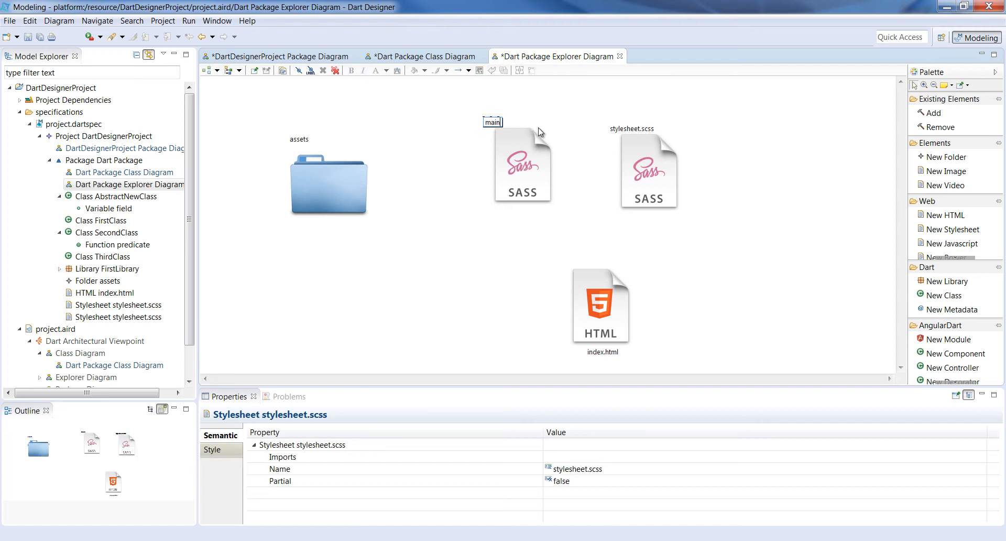
{"action": "type", "text": ".scss"}
{"action": "key", "text": "Return"}
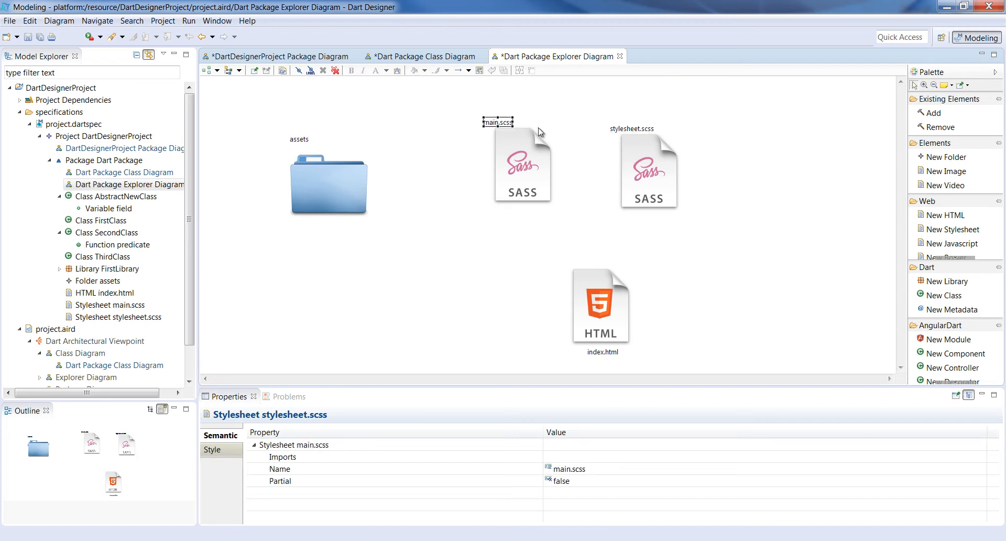
{"action": "mouse_move", "coordinate": [498, 124]}
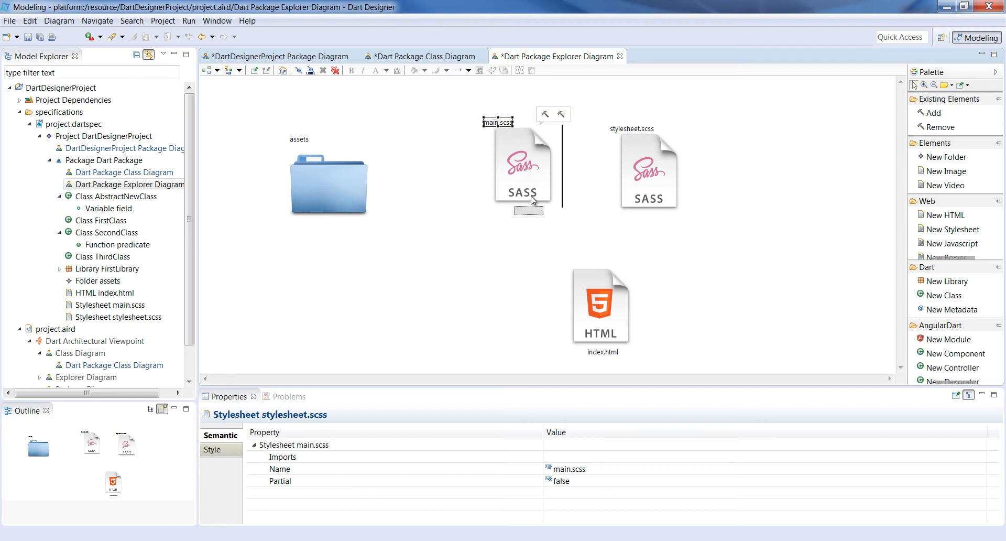
- Rename the other stylesheet as _common.less
{"action": "left_click", "coordinate": [627, 129]}
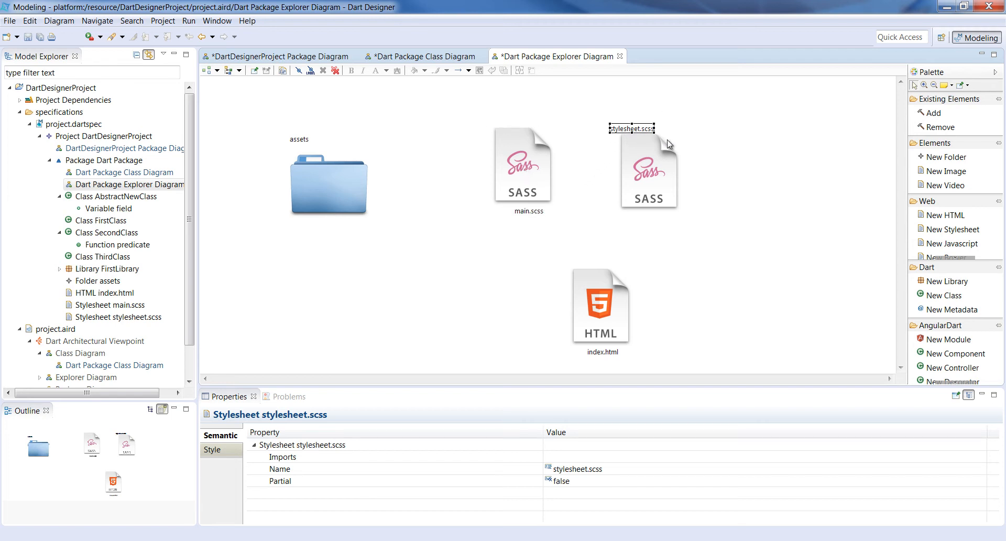
{"action": "type", "text": "_common.less"}
{"action": "key", "text": "Return"}
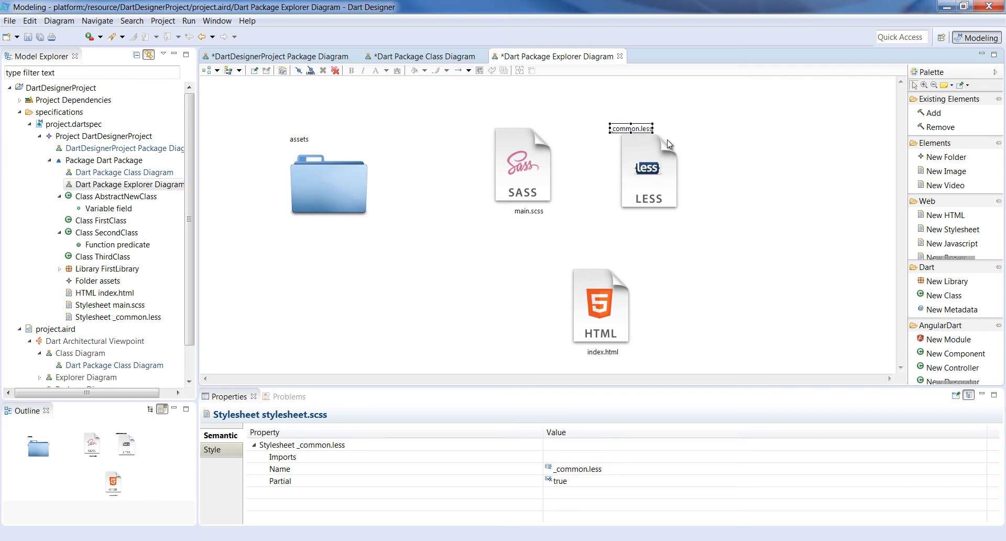
- Rename the stylesheet beside main.scss as _common.scss and move its label beneath the icon
{"action": "type", "text": "_common.scss"}
{"action": "key", "text": "Return"}
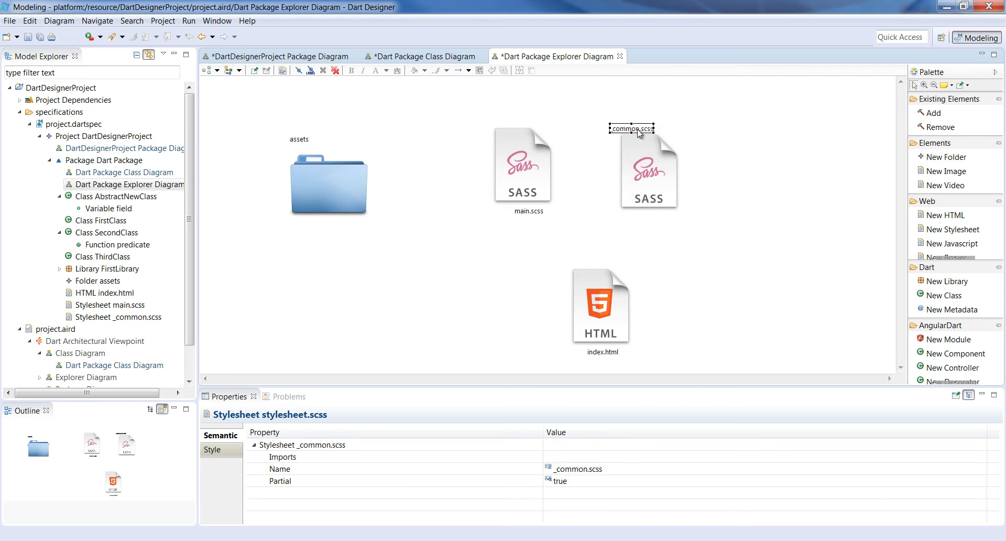
{"action": "left_click", "coordinate": [667, 178]}
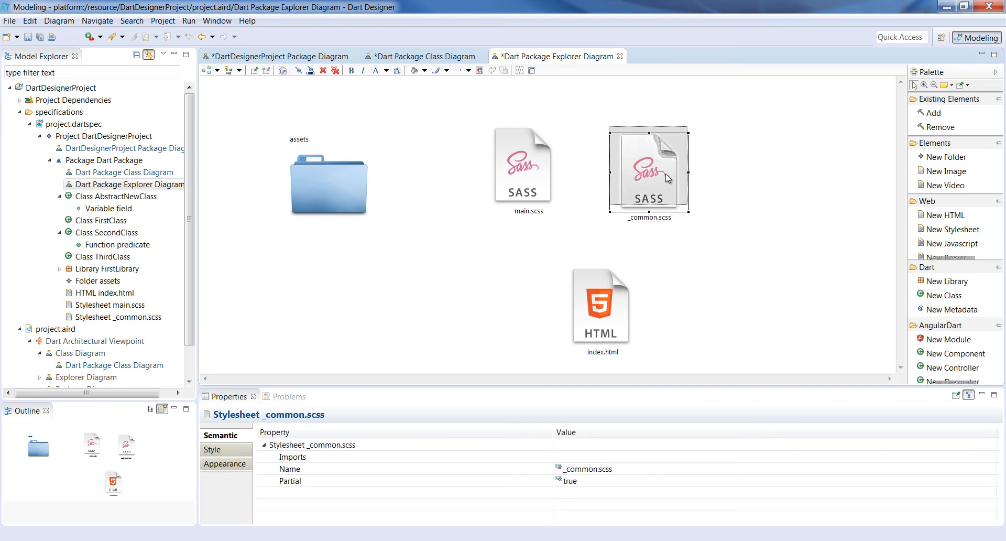
{"action": "left_click", "coordinate": [796, 210]}
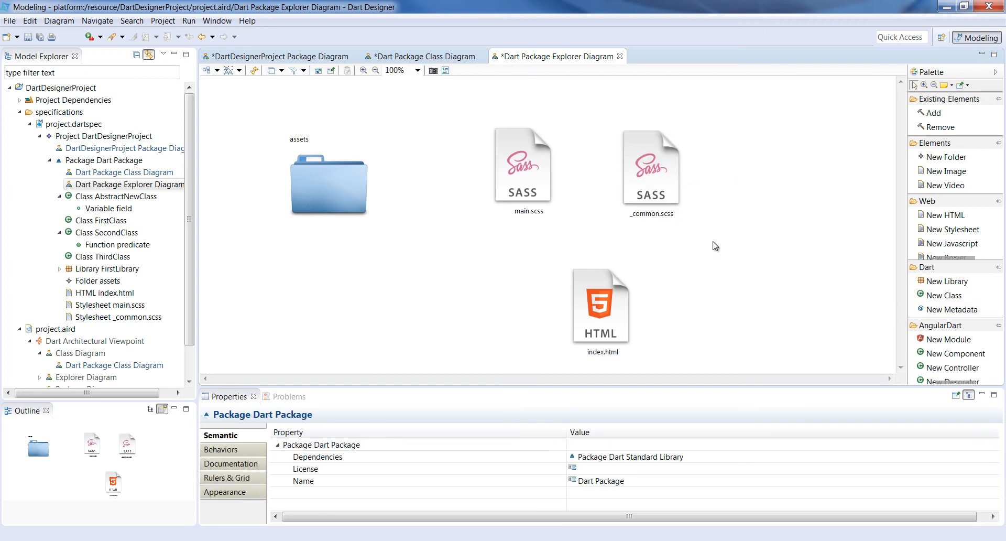
- Shift _common.scss and main.scss slightly toward the assets folder so the two stylesheets sit level with each other
{"action": "left_click_drag", "start_coordinate": [640, 183], "coordinate": [621, 181]}
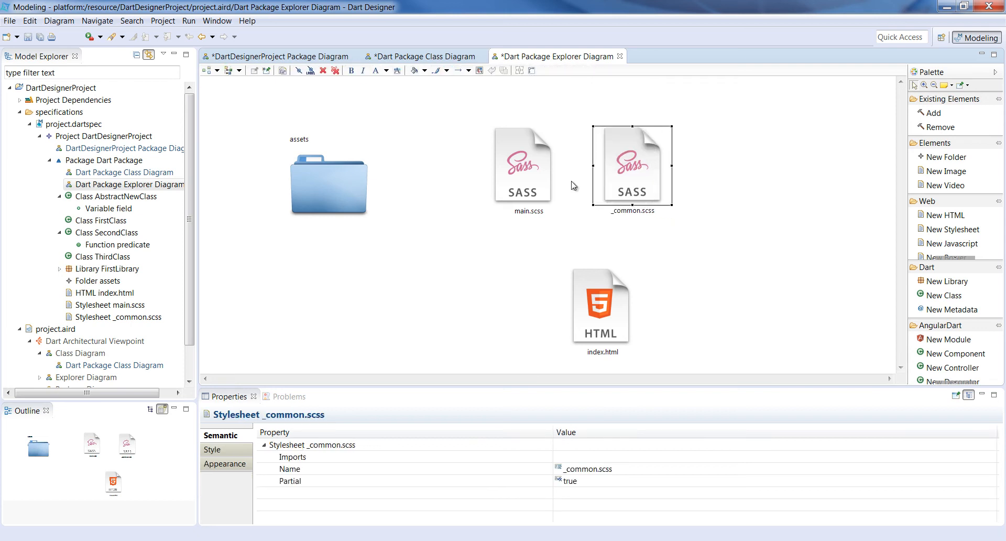
{"action": "left_click_drag", "start_coordinate": [544, 179], "coordinate": [537, 179]}
{"action": "left_click", "coordinate": [431, 173]}
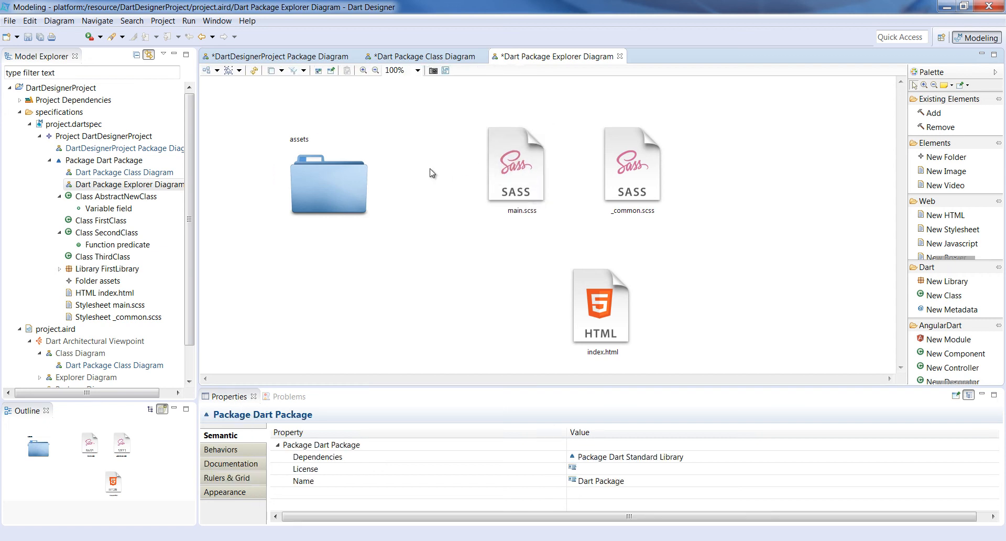
- Enable the Relationships layer for the explorer diagram and check that it is active
{"action": "left_click", "coordinate": [281, 70]}
{"action": "left_click", "coordinate": [284, 85]}
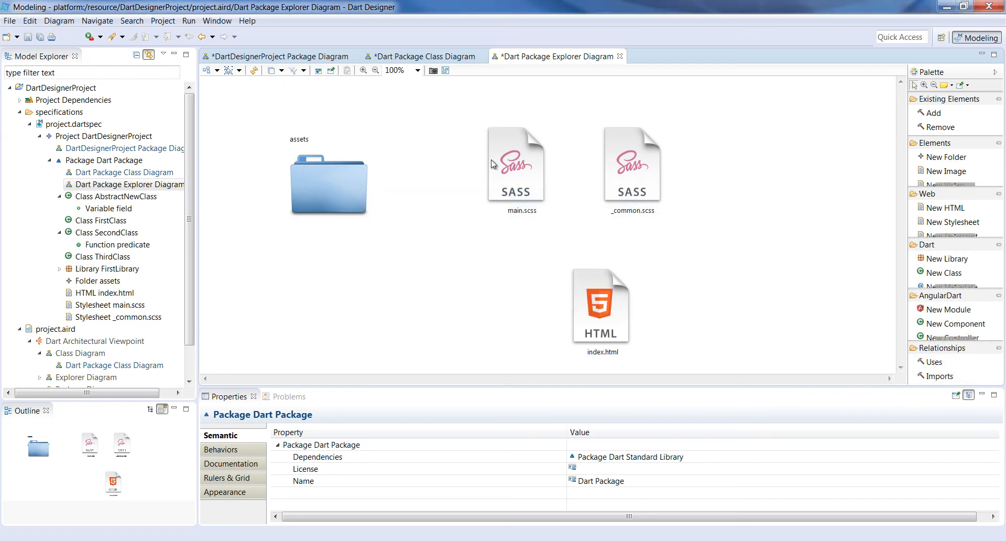
{"action": "left_click", "coordinate": [281, 70]}
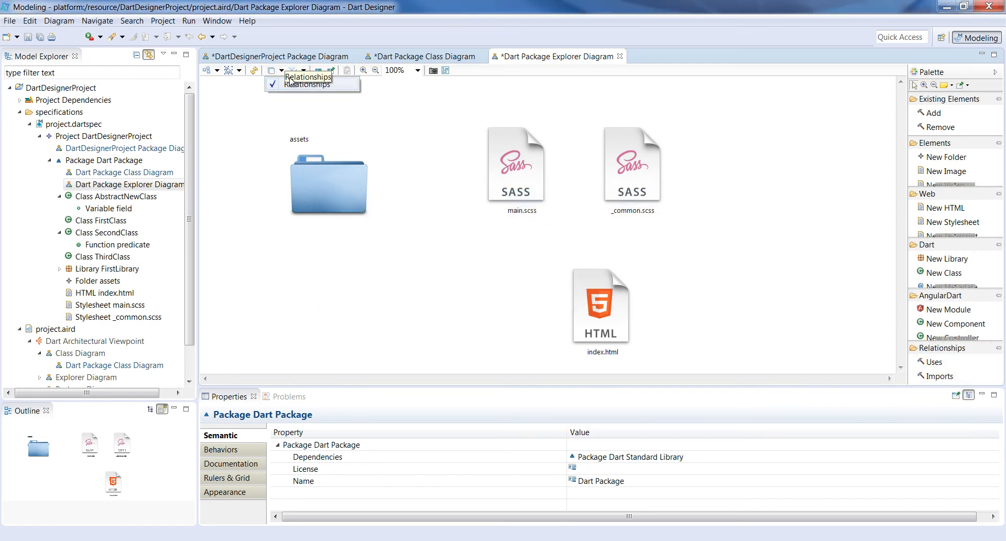
- Add an Imports relationship from main.scss to _common.scss
{"action": "left_click", "coordinate": [935, 376]}
{"action": "left_click", "coordinate": [531, 188]}
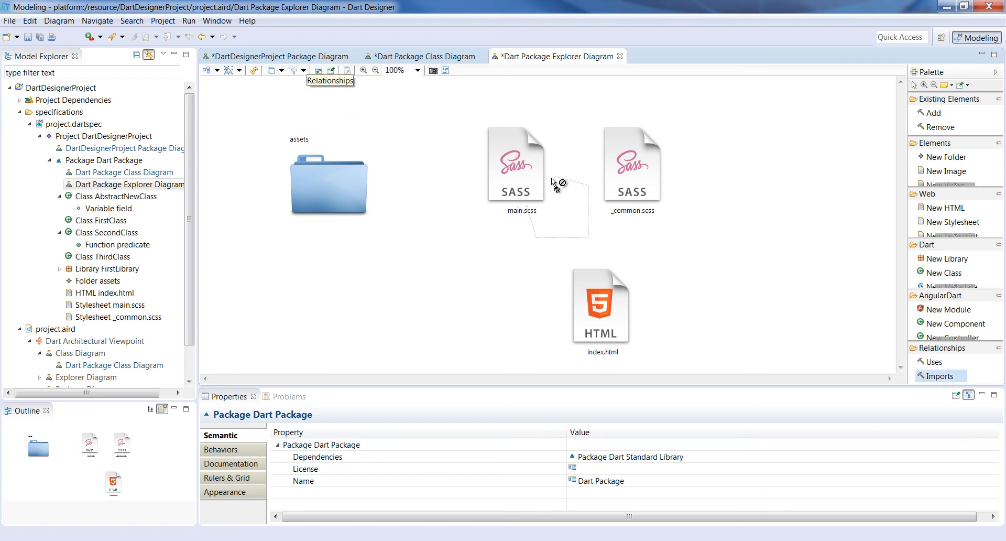
{"action": "left_click", "coordinate": [615, 178]}
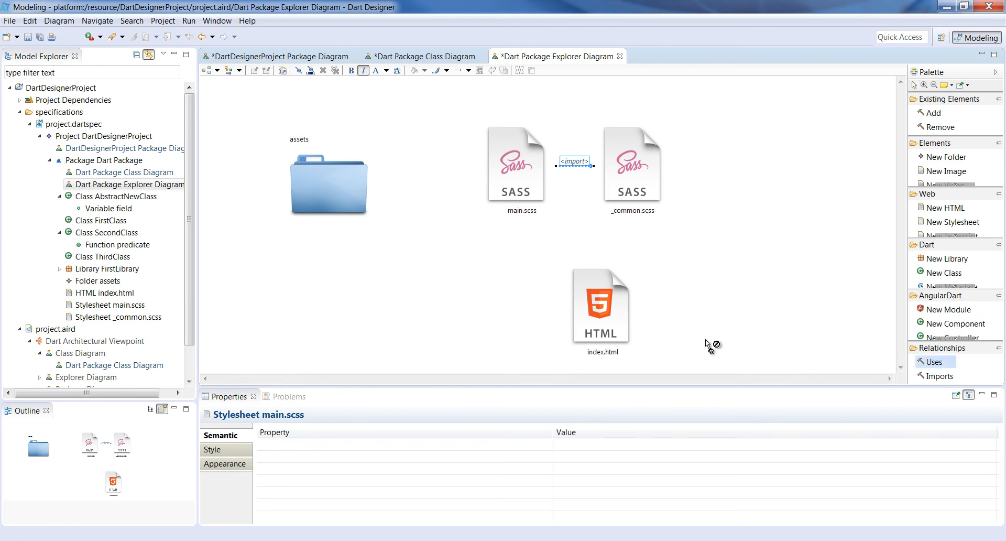
- Add Uses relationships from index.html to main.scss and from index.html to the assets folder
{"action": "left_click", "coordinate": [576, 298]}
{"action": "left_click", "coordinate": [534, 190]}
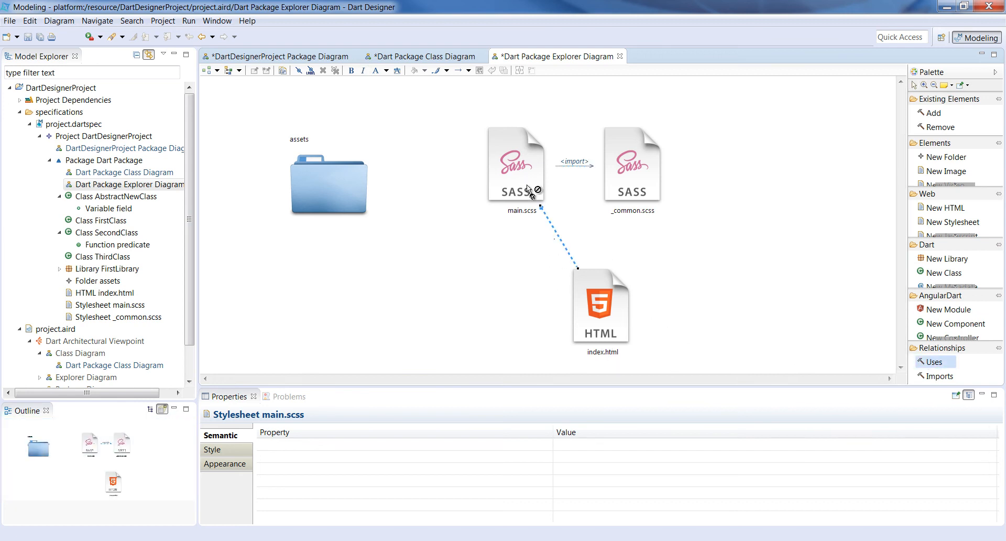
{"action": "left_click", "coordinate": [605, 303]}
{"action": "left_click", "coordinate": [352, 203]}
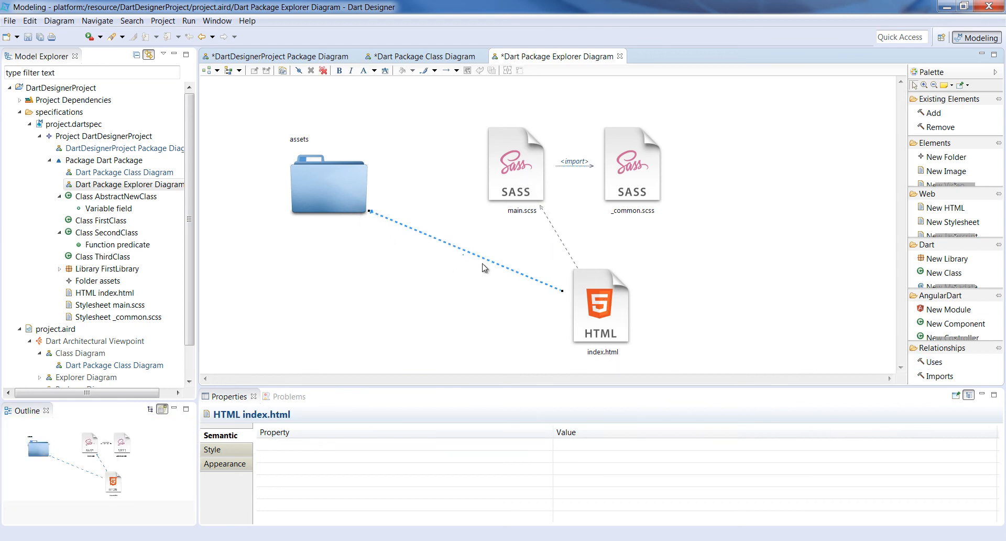
- Reroute the two Uses lines from index.html with bends, one entering assets from below and the other entering main.scss from its left side
{"action": "left_click_drag", "start_coordinate": [482, 262], "coordinate": [351, 308]}
{"action": "left_click_drag", "start_coordinate": [557, 234], "coordinate": [436, 168]}
{"action": "left_click", "coordinate": [471, 217]}
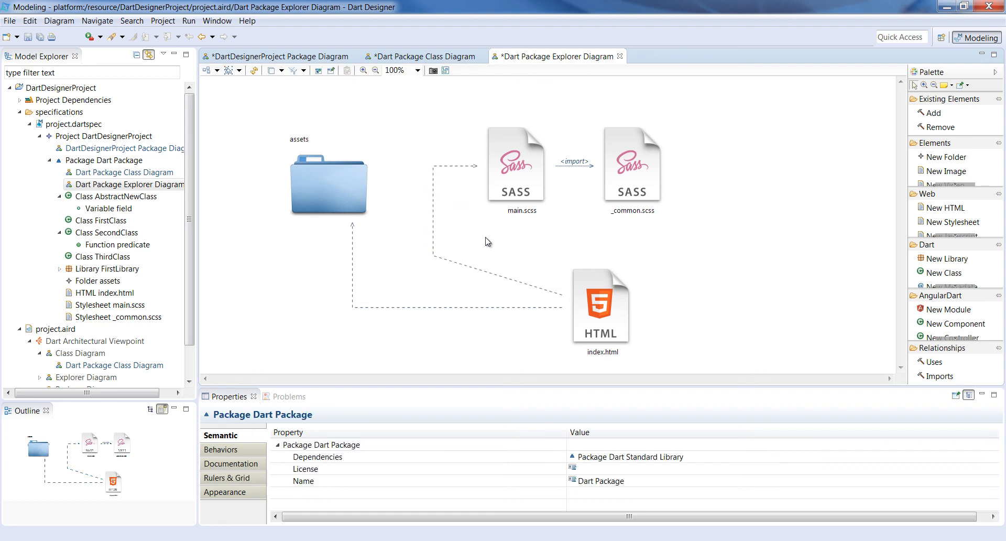
{"action": "left_click", "coordinate": [352, 308]}
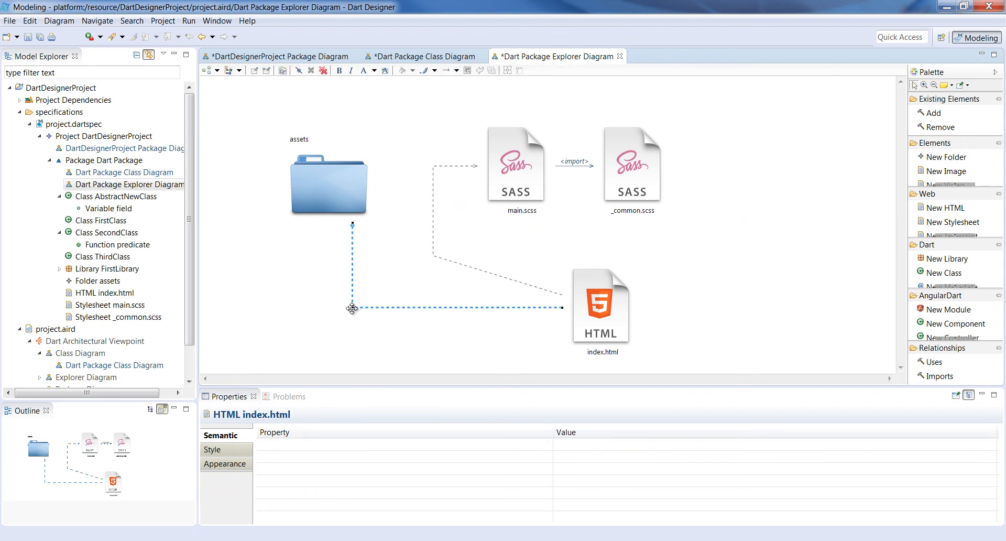
{"action": "left_click", "coordinate": [379, 291]}
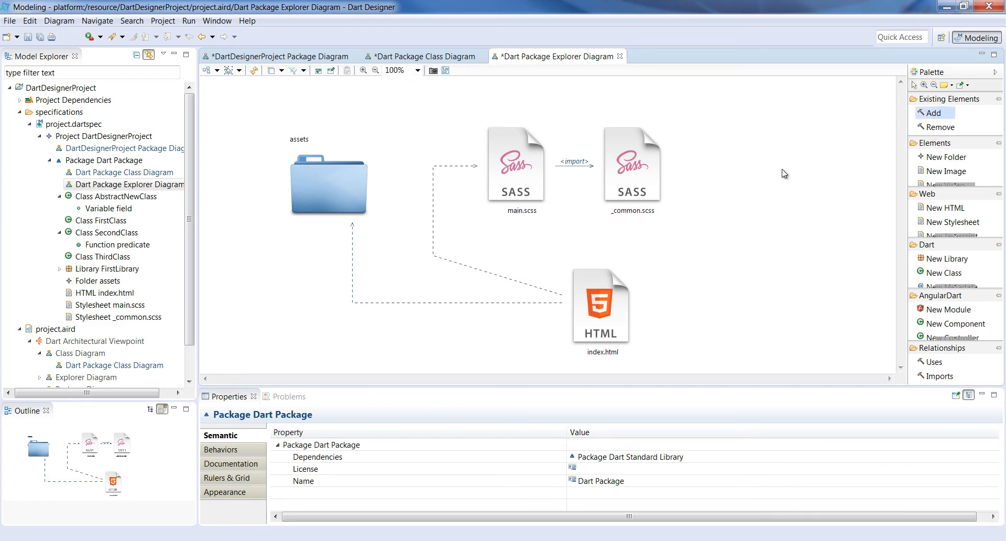
- Add the existing class FirstClass to the explorer diagram beyond _common.scss and put its label beneath the icon
{"action": "left_click", "coordinate": [785, 174]}
{"action": "left_click", "coordinate": [214, 142]}
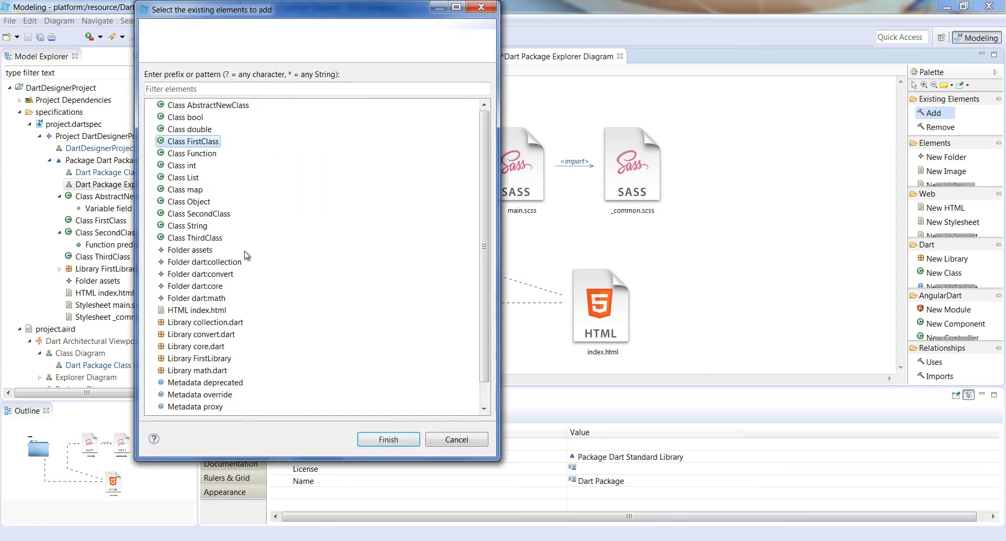
{"action": "left_click", "coordinate": [388, 439]}
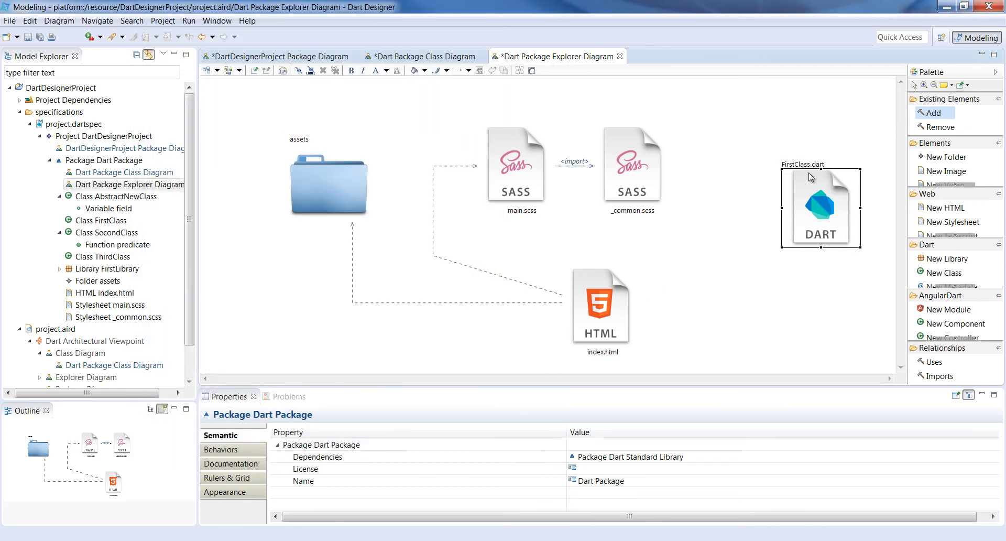
{"action": "left_click", "coordinate": [809, 172]}
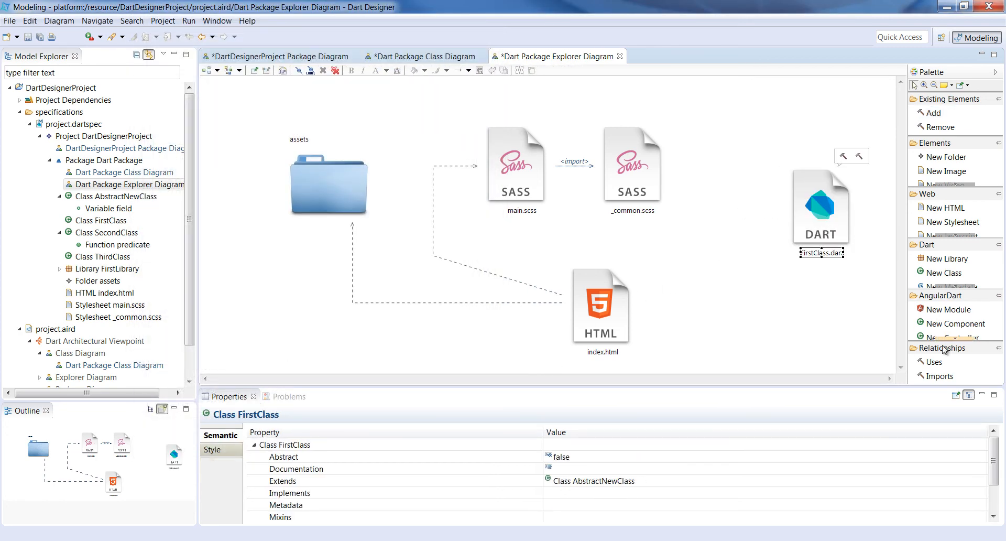
- Add a Uses relationship from index.html to FirstClass.dart and save all files
{"action": "left_click", "coordinate": [934, 362]}
{"action": "left_click", "coordinate": [622, 328]}
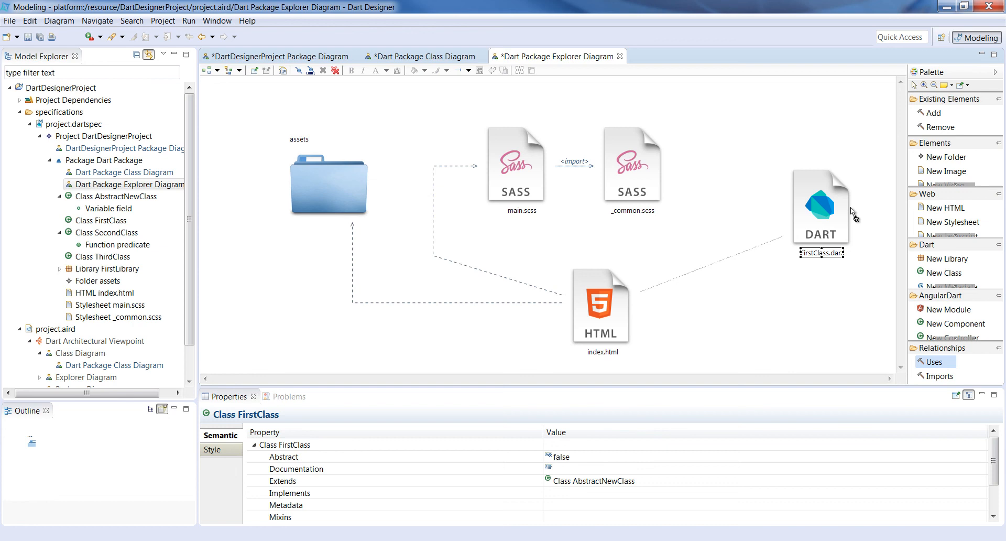
{"action": "left_click", "coordinate": [788, 263]}
{"action": "left_click", "coordinate": [774, 301]}
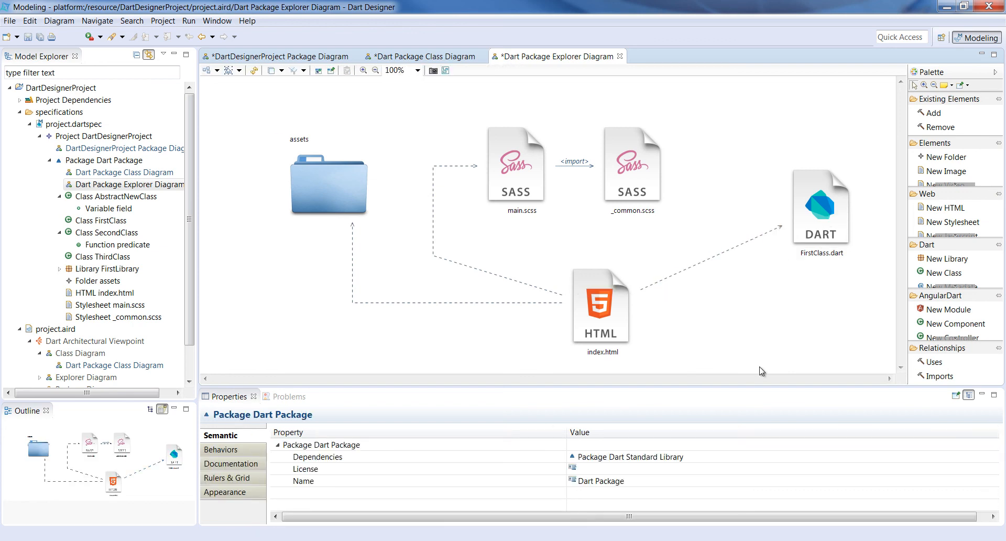
{"action": "key", "text": "ctrl+shift+s"}
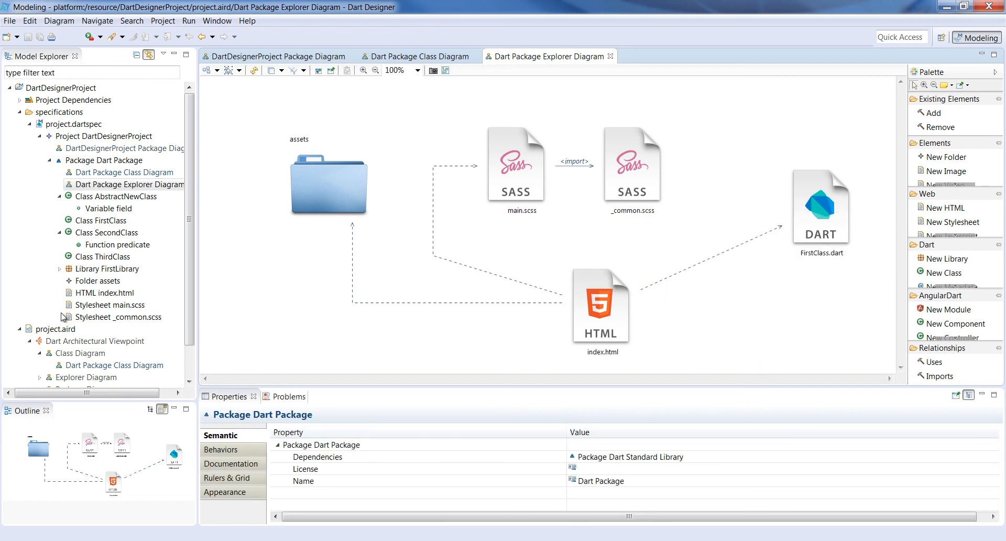
- Hide the Relationships layer, show it again, and save the diagrams
{"action": "left_click", "coordinate": [281, 70]}
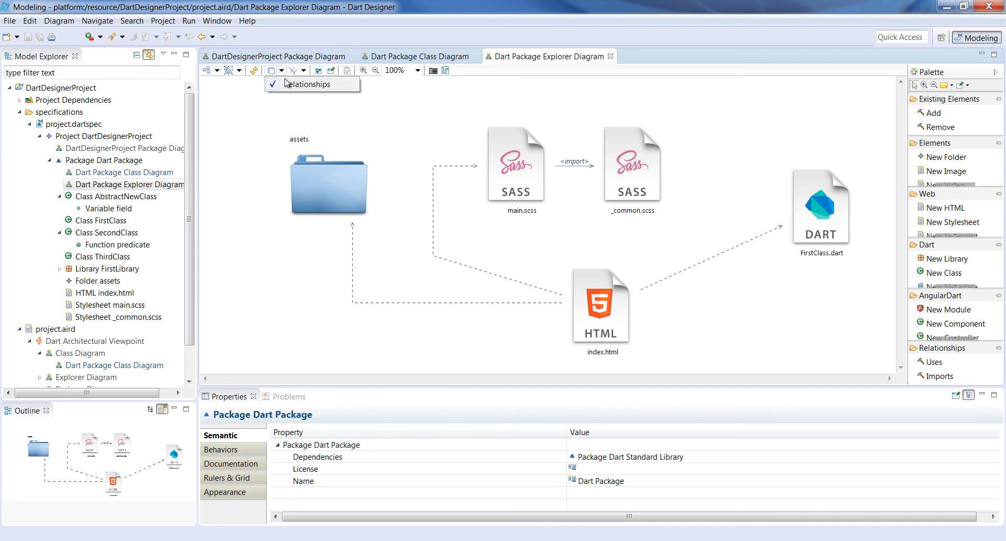
{"action": "left_click", "coordinate": [287, 84]}
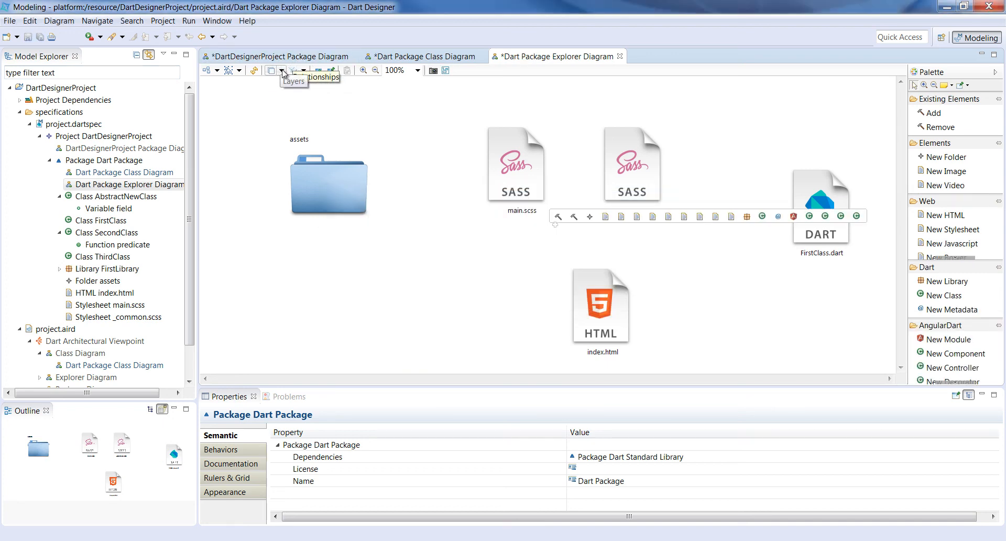
{"action": "left_click", "coordinate": [287, 83]}
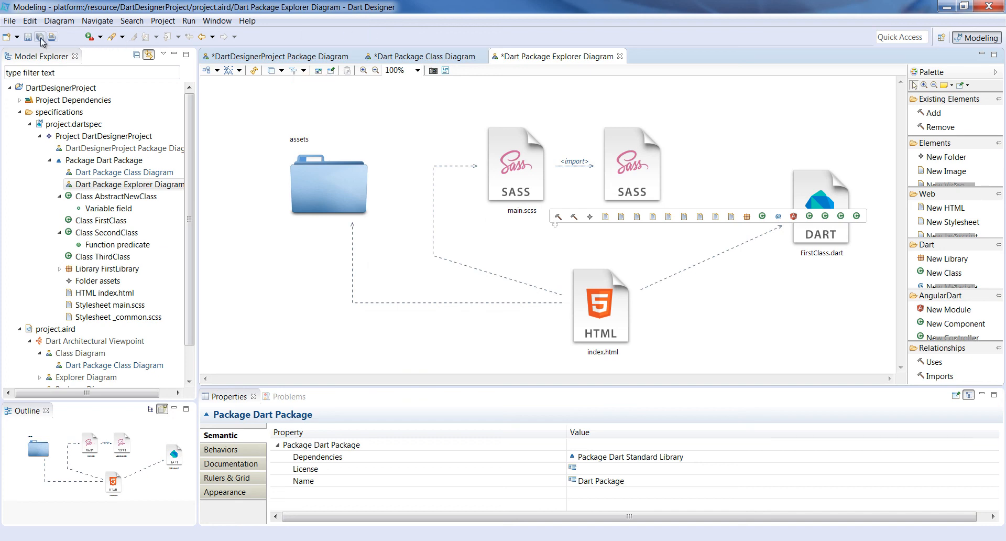
{"action": "key", "text": "ctrl+s"}
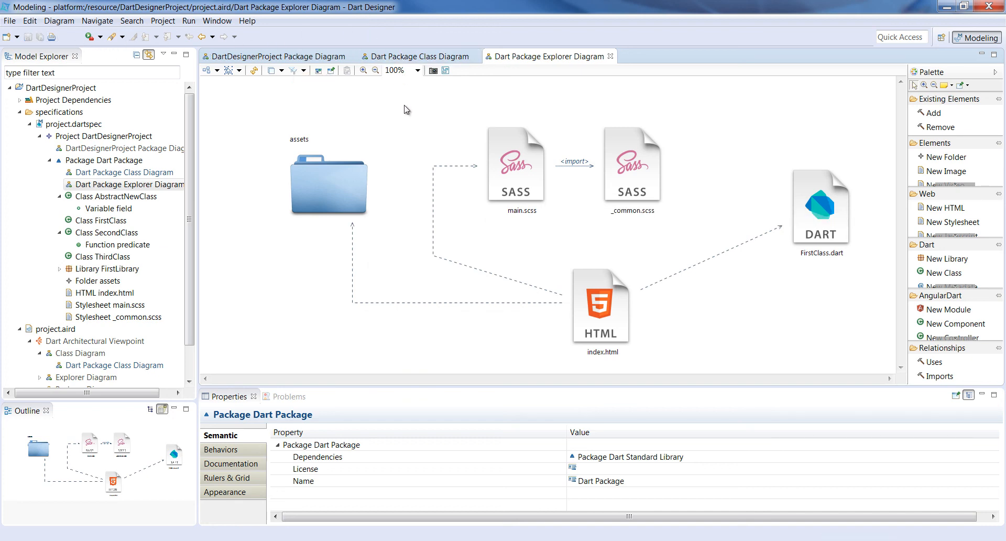
- Navigate from the explorer diagram to the Dart Package Class Diagram
{"action": "right_click", "coordinate": [405, 105]}
{"action": "mouse_move", "coordinate": [424, 113]}
{"action": "left_click", "coordinate": [636, 131]}
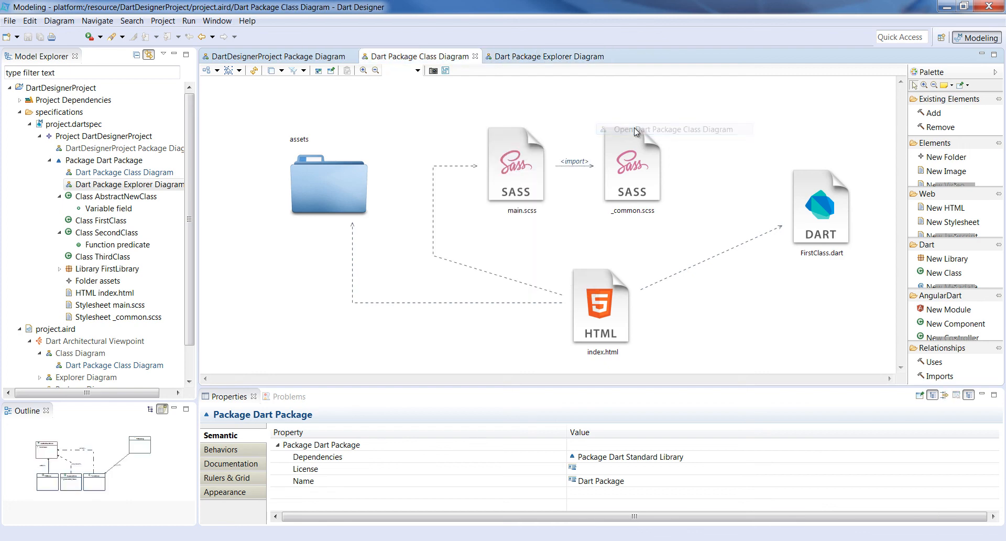
{"action": "mouse_move", "coordinate": [636, 131]}
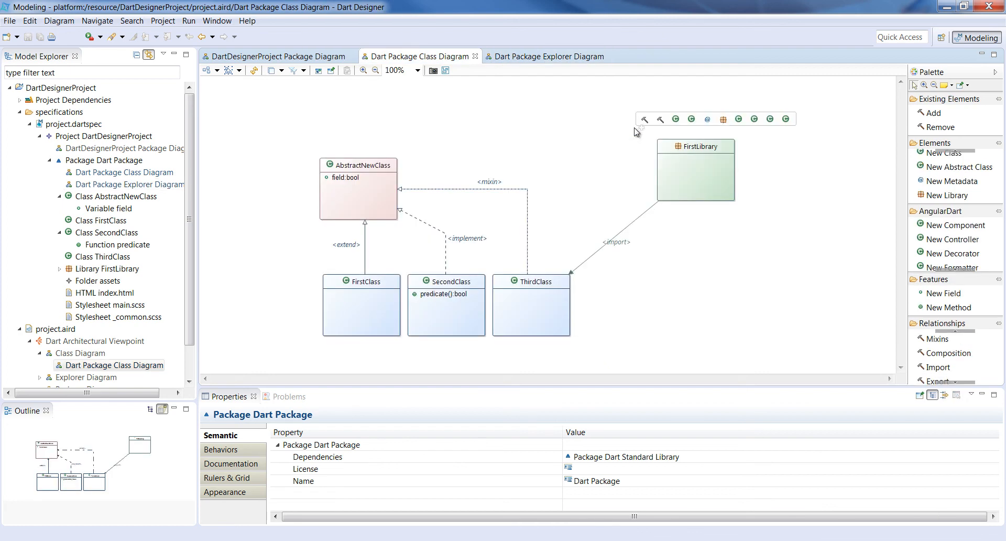
- Navigate from the class diagram back to the Dart Package Explorer Diagram, and bring up the class diagram again
{"action": "right_click", "coordinate": [583, 127]}
{"action": "mouse_move", "coordinate": [600, 134]}
{"action": "left_click", "coordinate": [788, 151]}
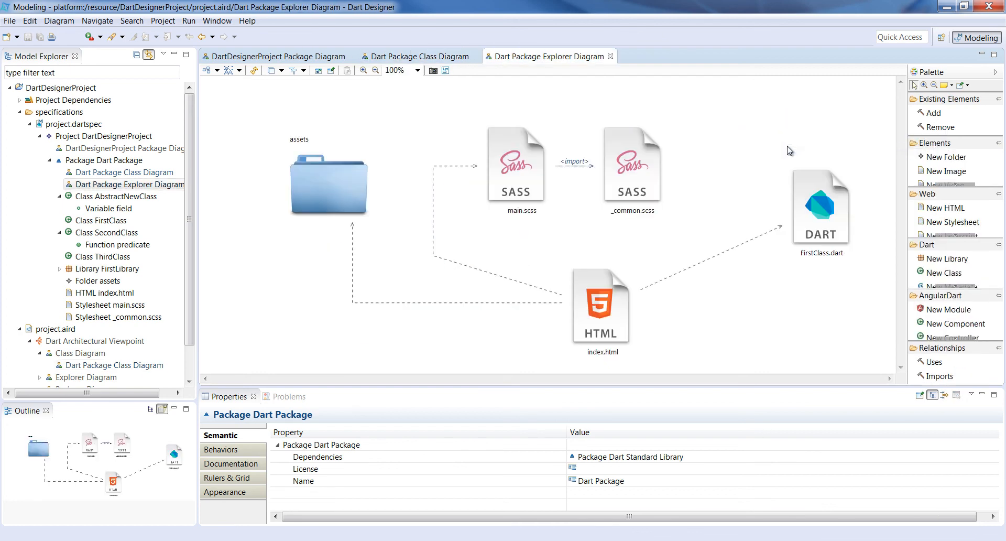
{"action": "left_click", "coordinate": [444, 58]}
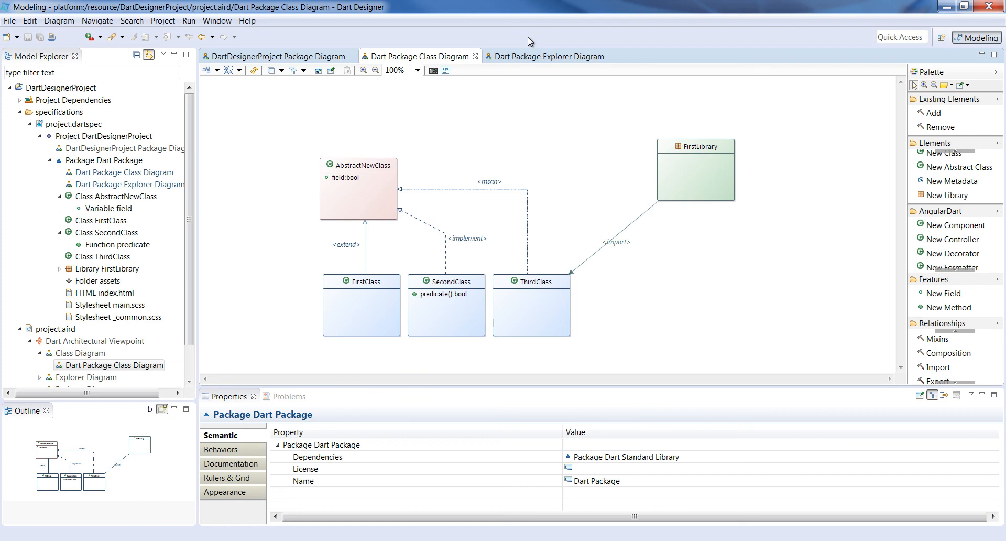
- Expand Library FirstLibrary and the Explorer Diagram category in the model tree to review their contents
{"action": "left_click", "coordinate": [59, 269]}
{"action": "scroll", "coordinate": [48, 304], "scroll_direction": "down", "scroll_amount": 1}
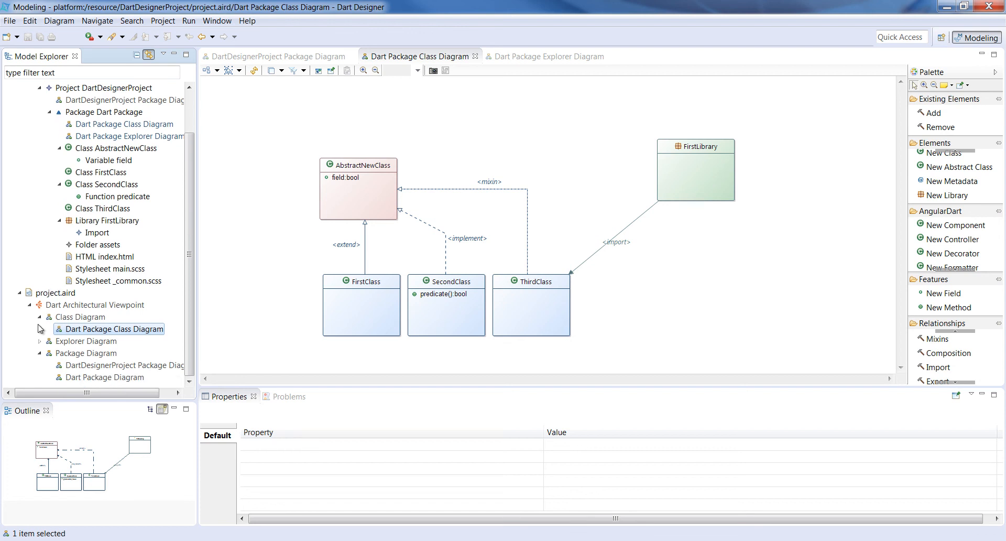
{"action": "left_click", "coordinate": [40, 341]}
{"action": "scroll", "coordinate": [55, 343], "scroll_direction": "up", "scroll_amount": 1}
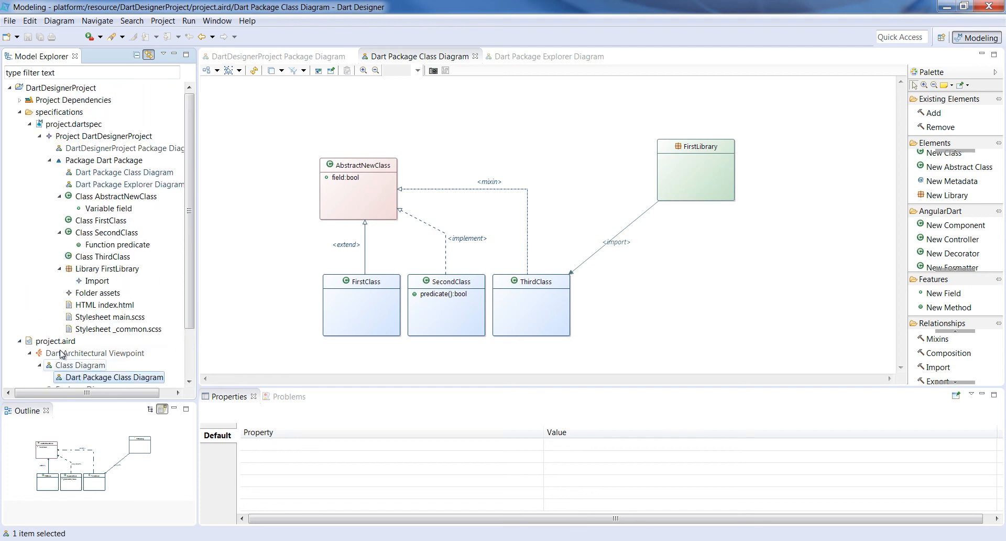